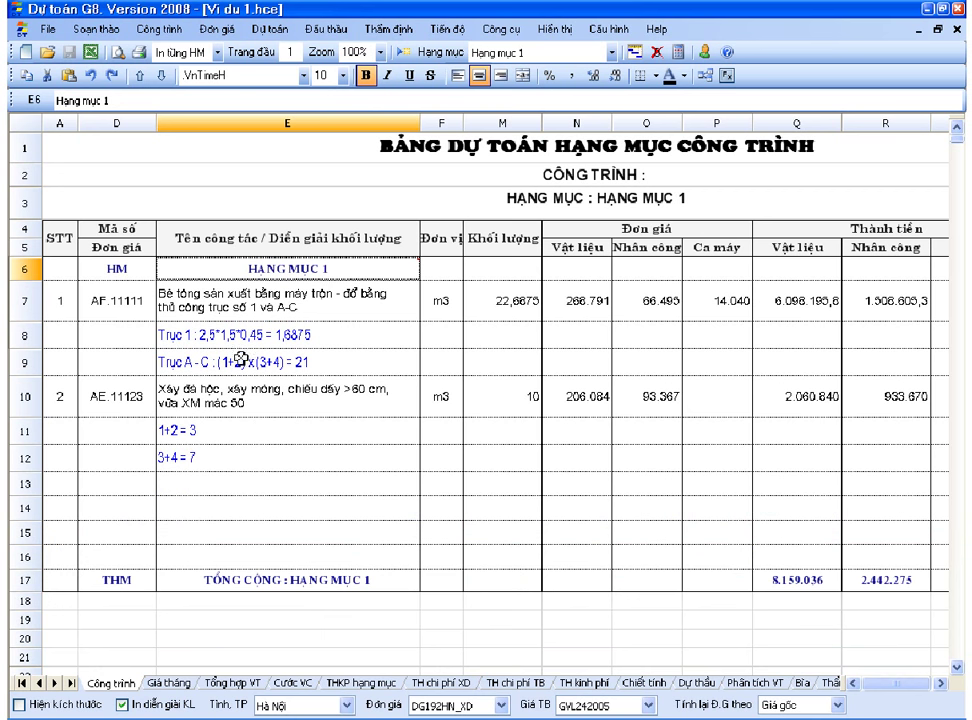
left_click_drag(256, 334, 236, 358)
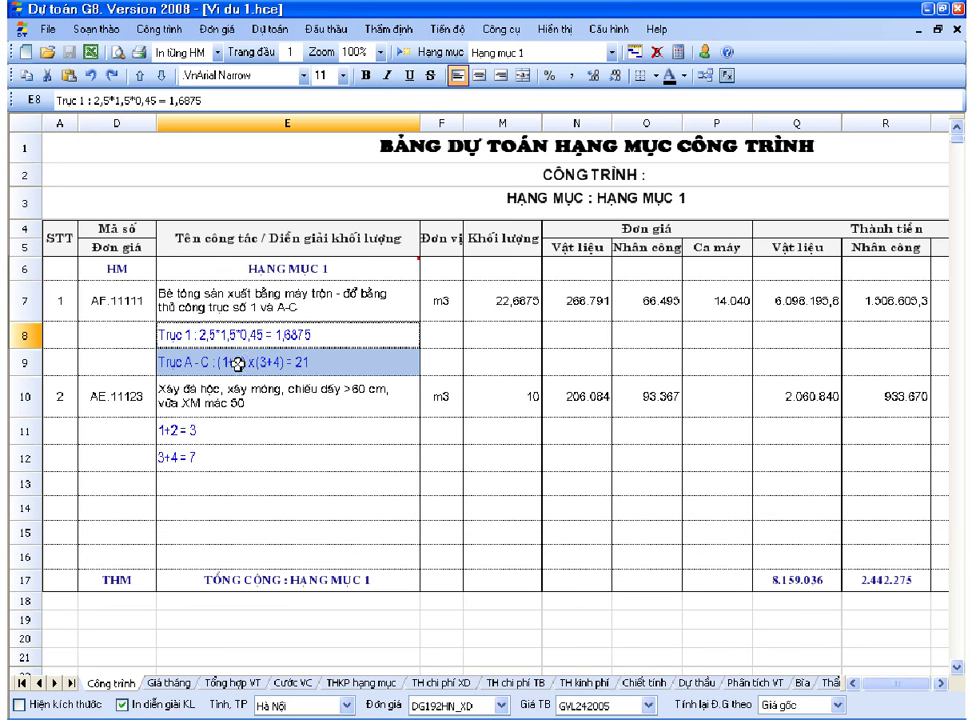
left_click(135, 484)
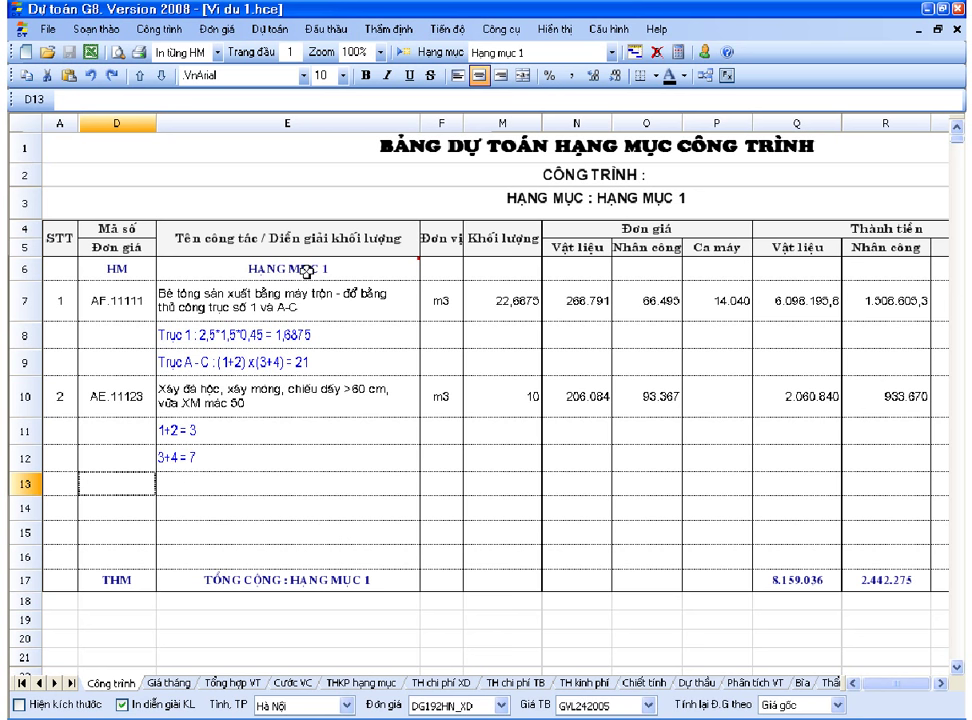
left_click(300, 458)
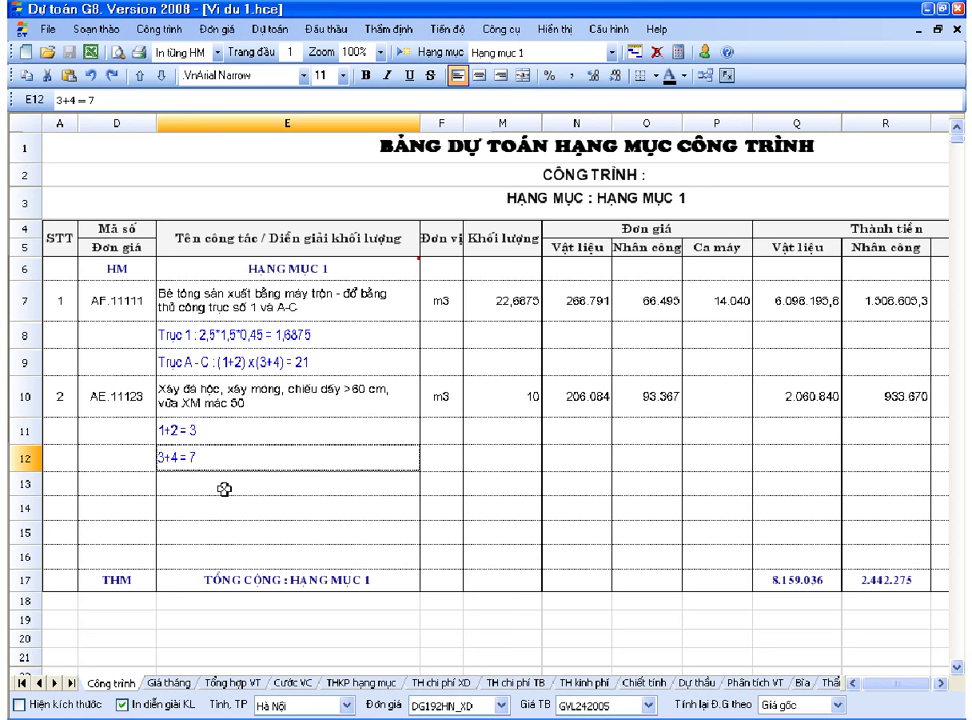
- Add a new section header in row 13 with code HM and the name HẠNG MỤC 2
left_click(120, 487)
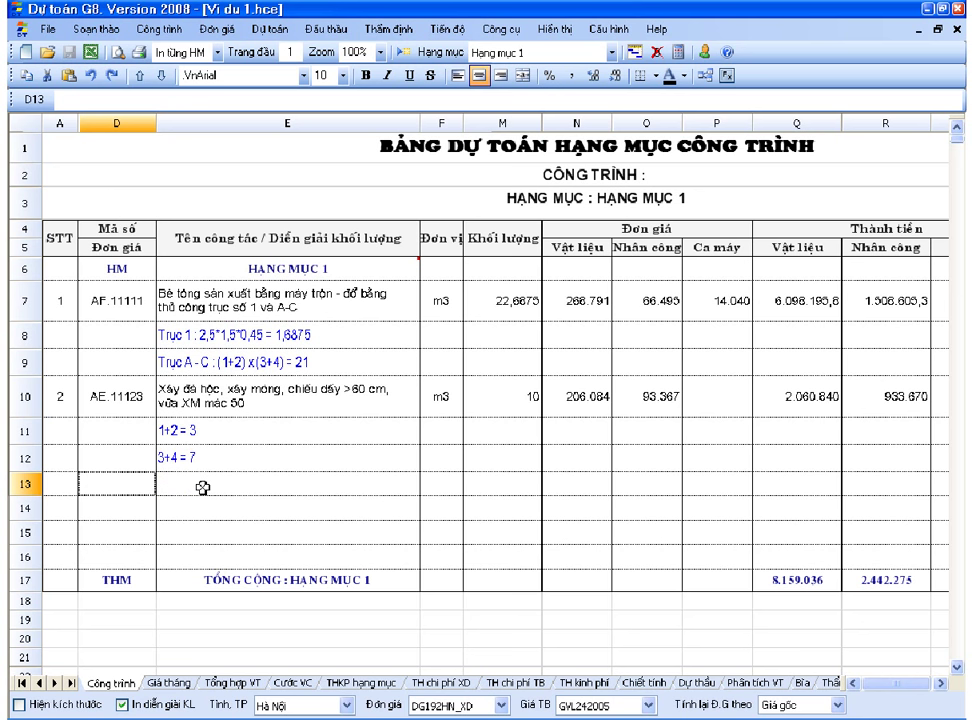
left_click(137, 505)
left_click(137, 480)
type("HM")
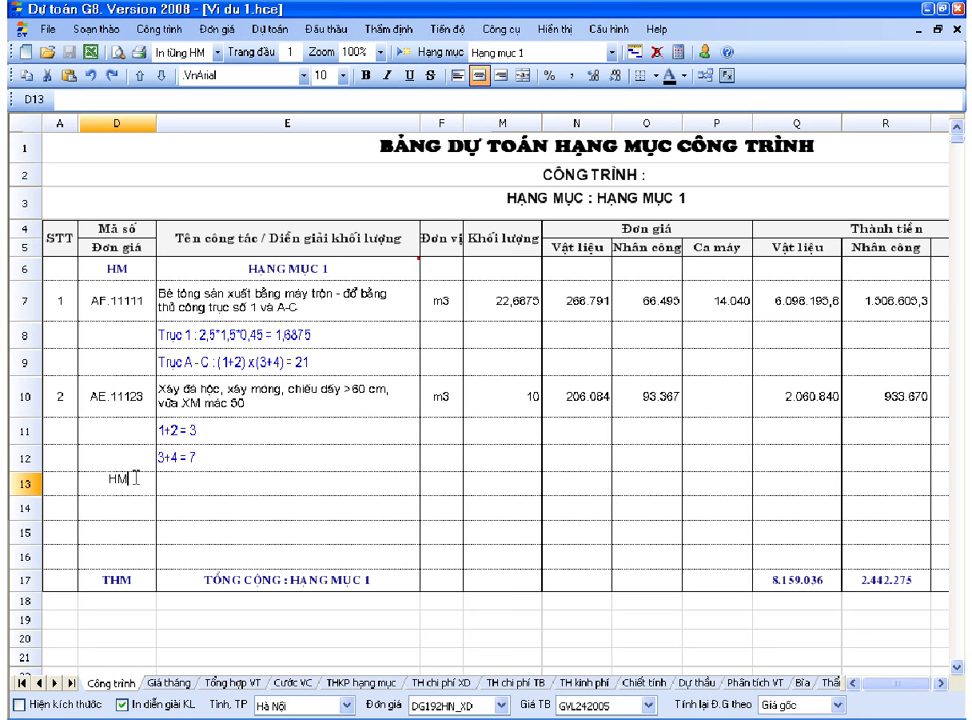
key("Return")
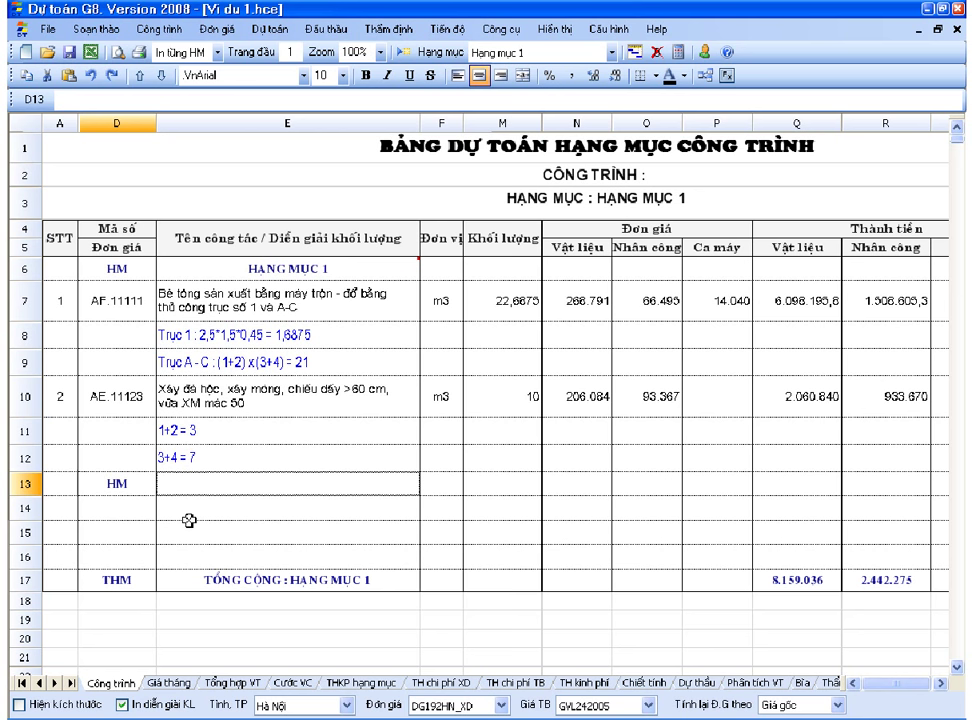
type("HẠNG MỤC")
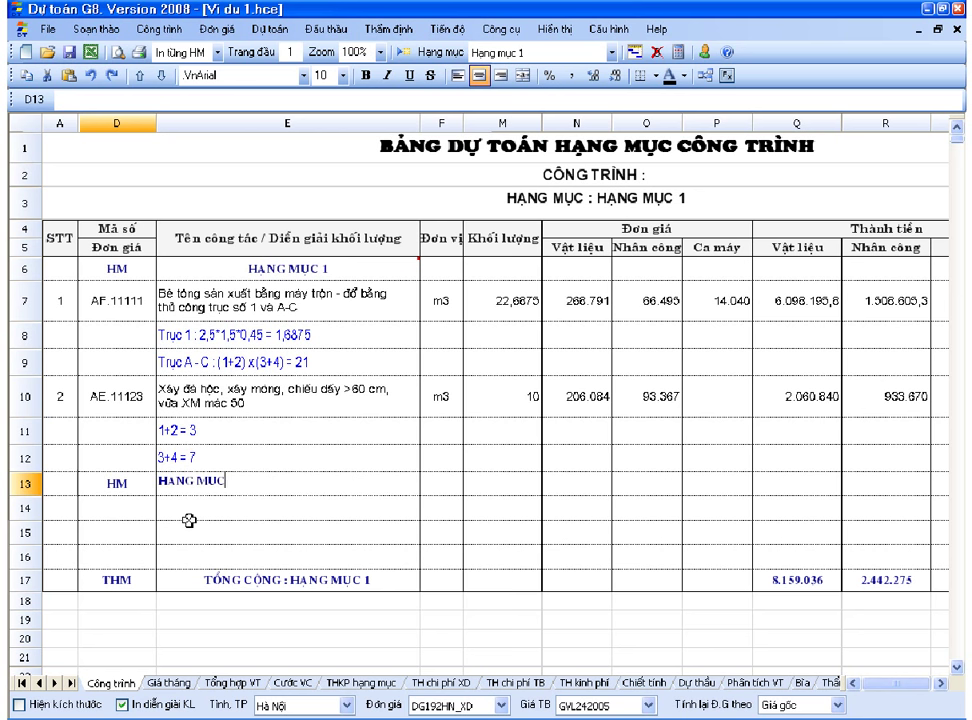
type(" 2")
key("Return")
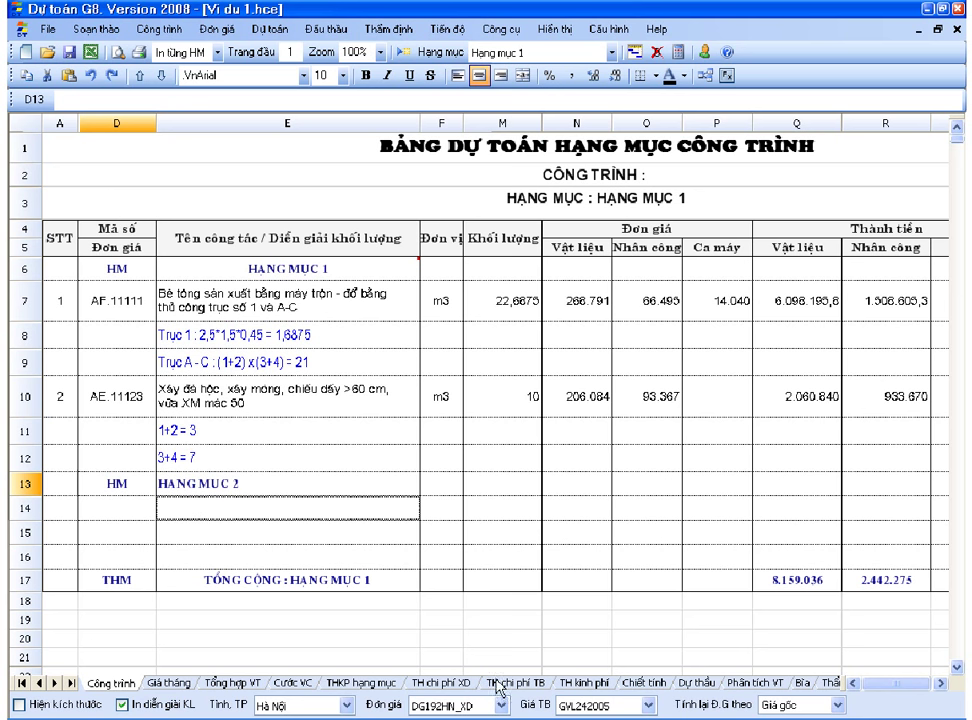
- Switch the unit price set to DG204HN_LD and add work items BA.11201 and BA.11202 from row 14, looking up code BA
left_click(499, 705)
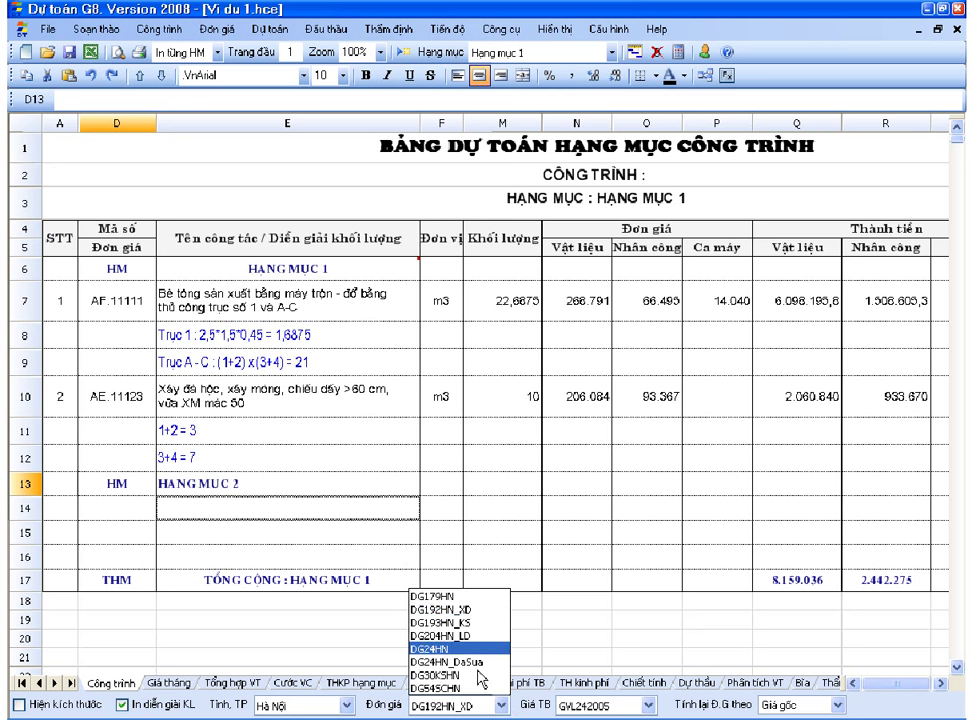
left_click(460, 636)
left_click(135, 511)
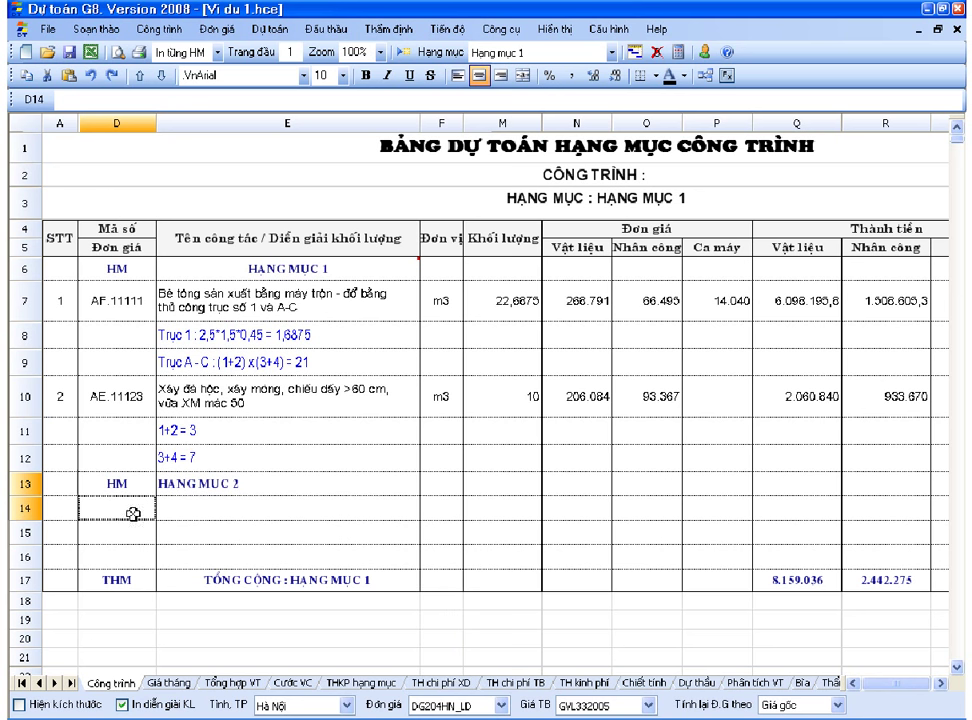
type("ba")
key("Return")
left_click(196, 248)
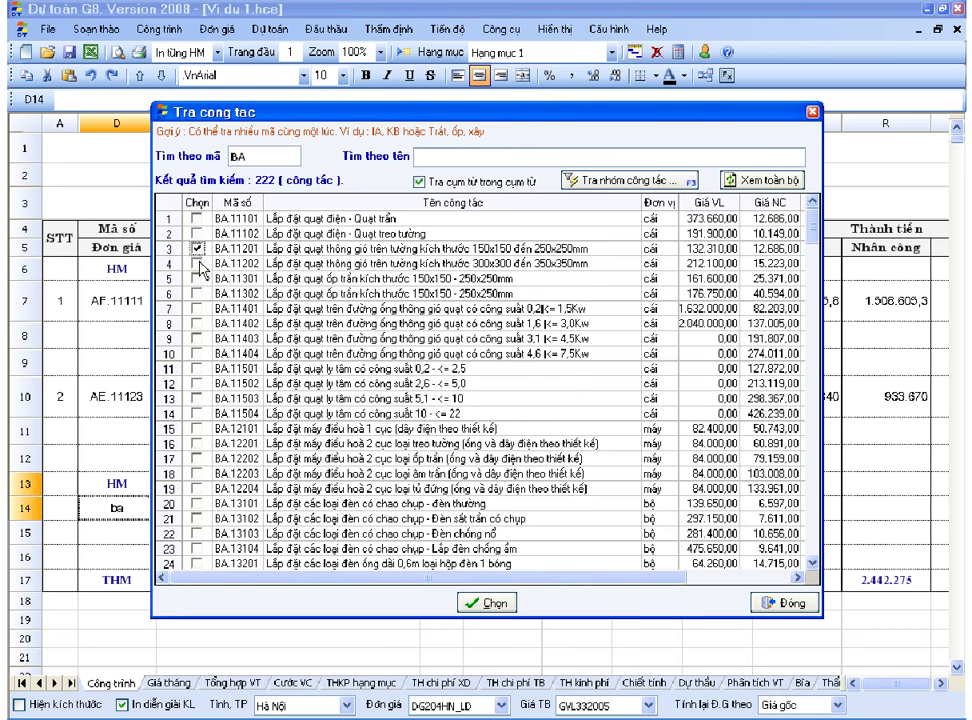
left_click(196, 263)
left_click(495, 603)
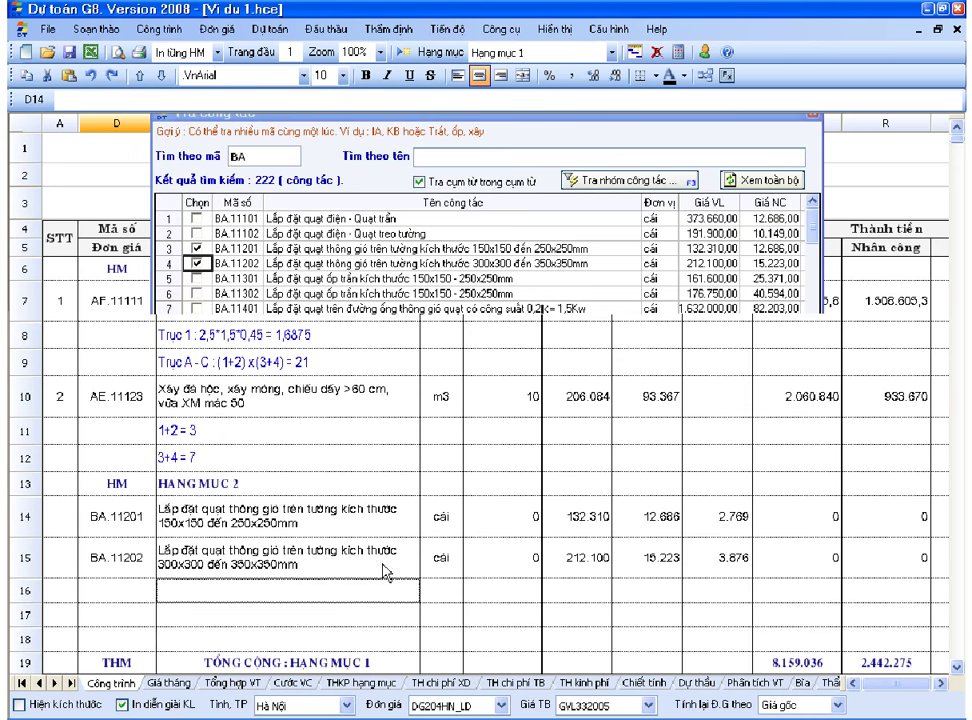
- Look up code BB in cell D16 and add work item BB.11112, the 900 mm concrete pipe
left_click(124, 592)
type("bb")
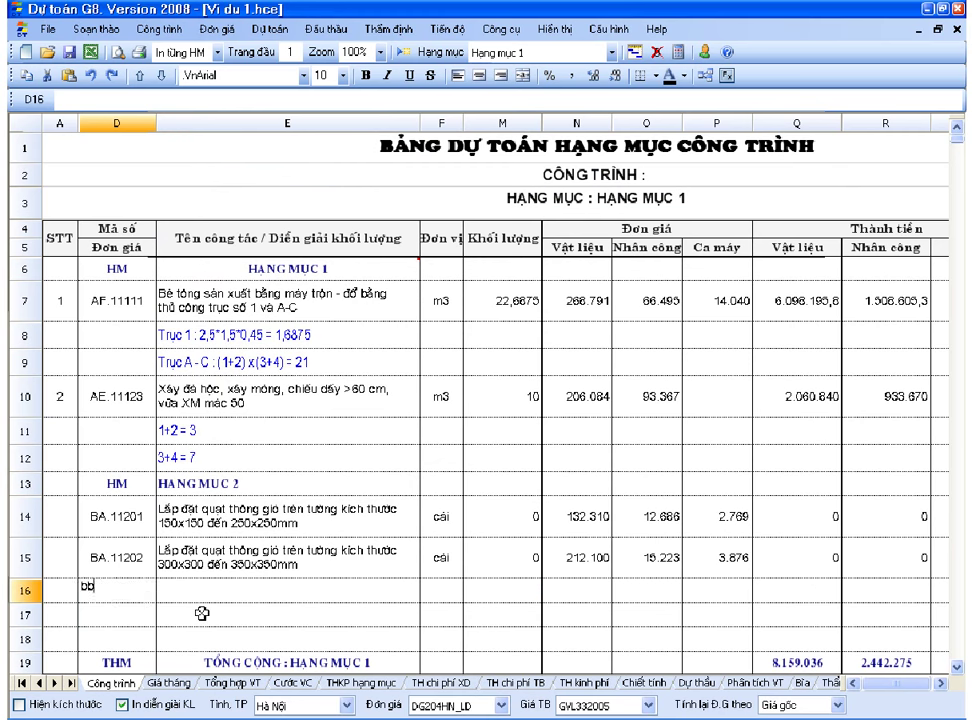
key("Return")
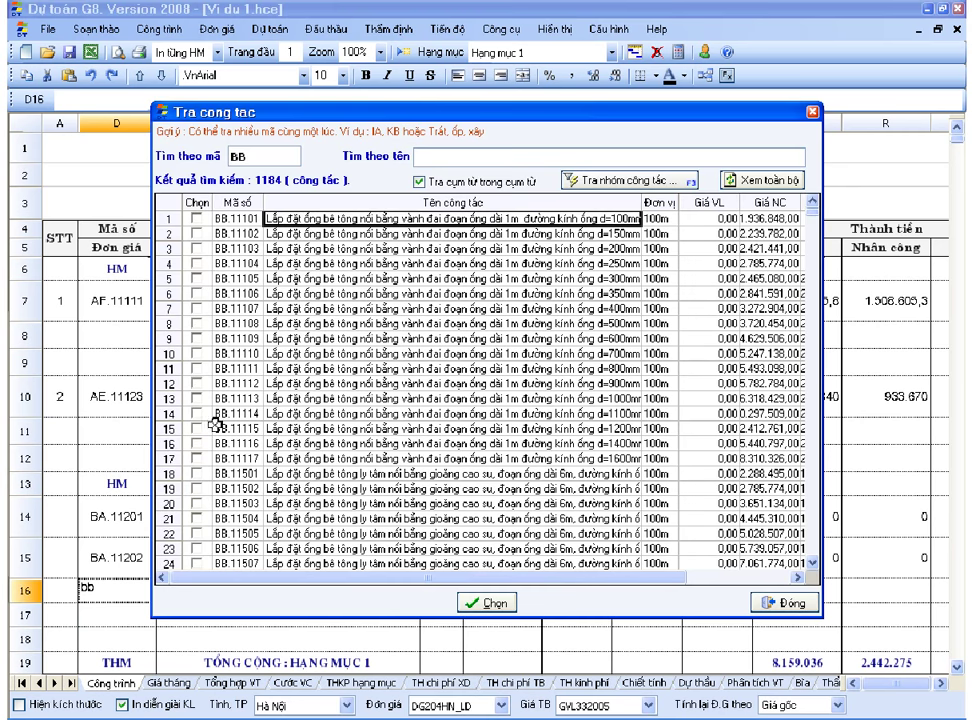
left_click(199, 384)
left_click(497, 604)
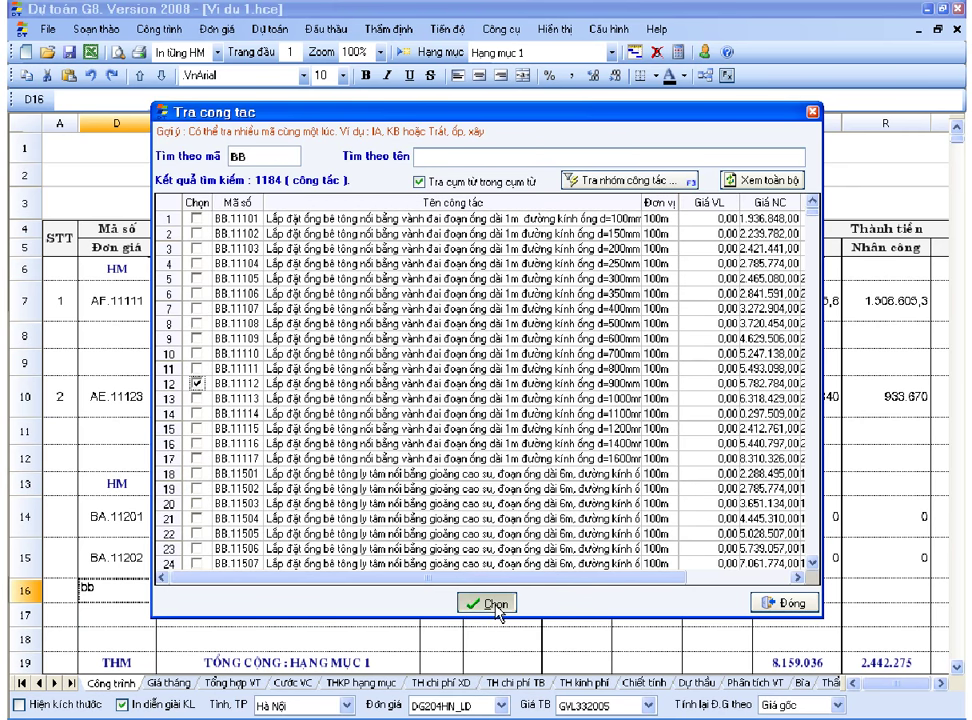
- Insert a row above BA.11202 and enter the quantity breakdown 1+2 for item BA.11201
right_click(382, 553)
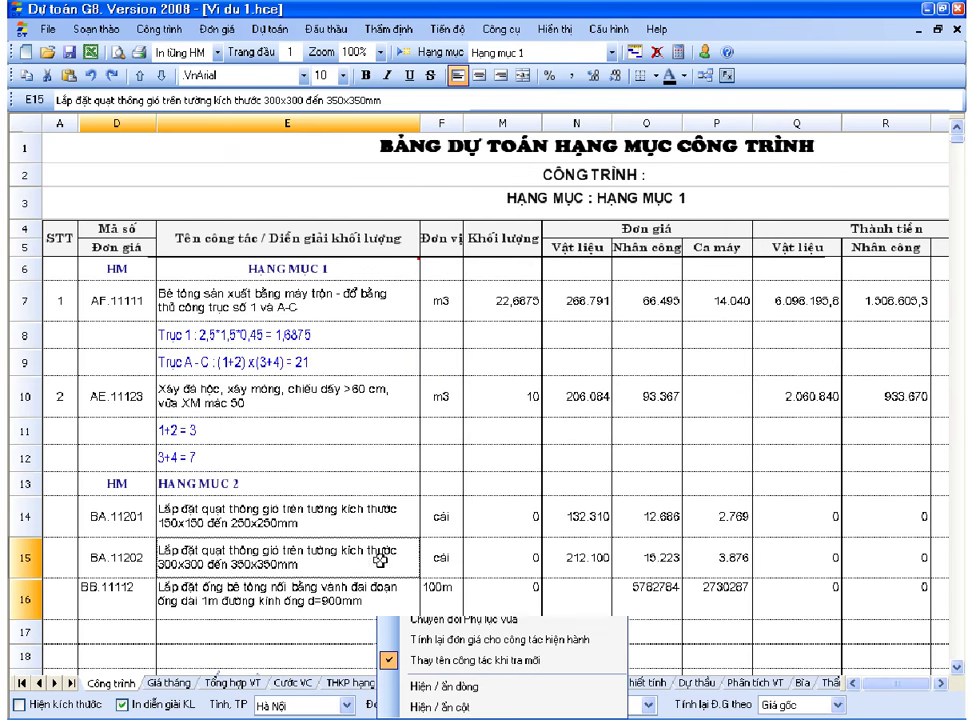
left_click(432, 484)
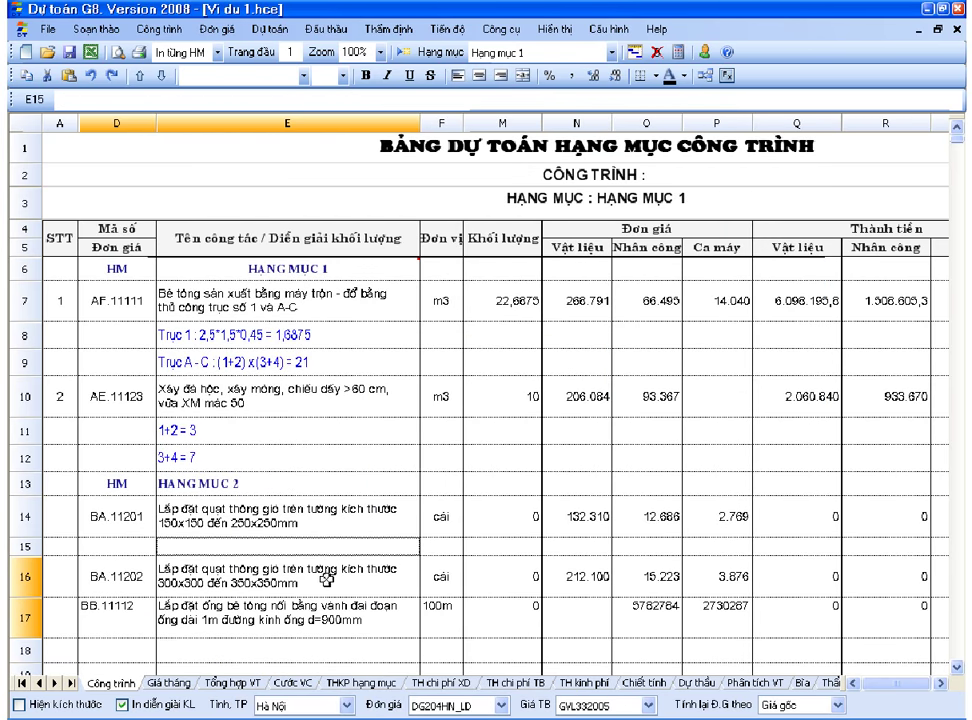
type("1+2")
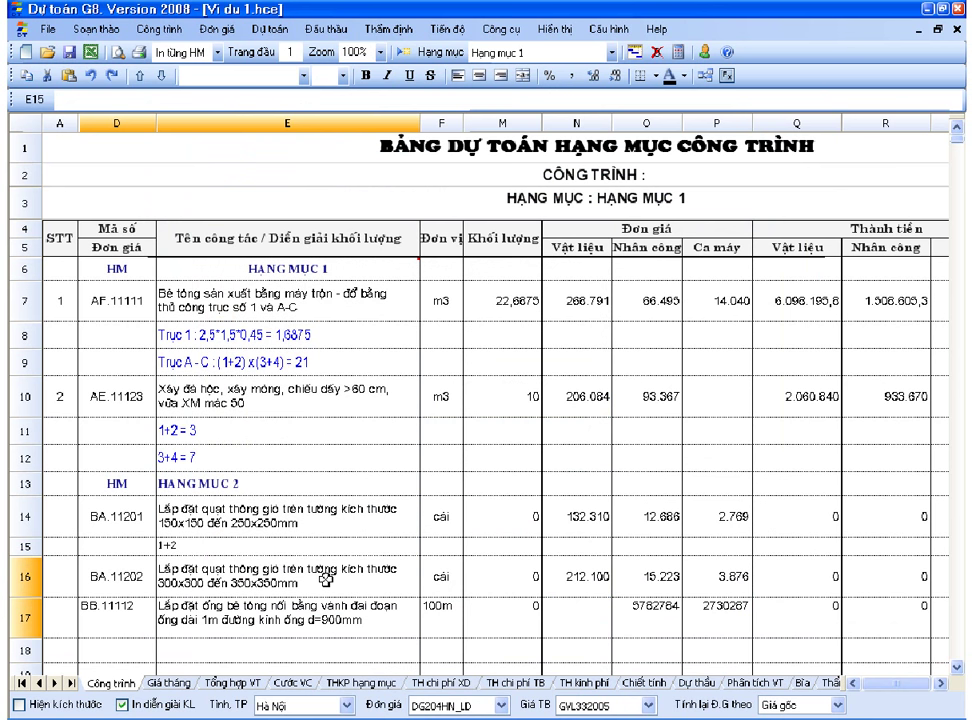
key("Return")
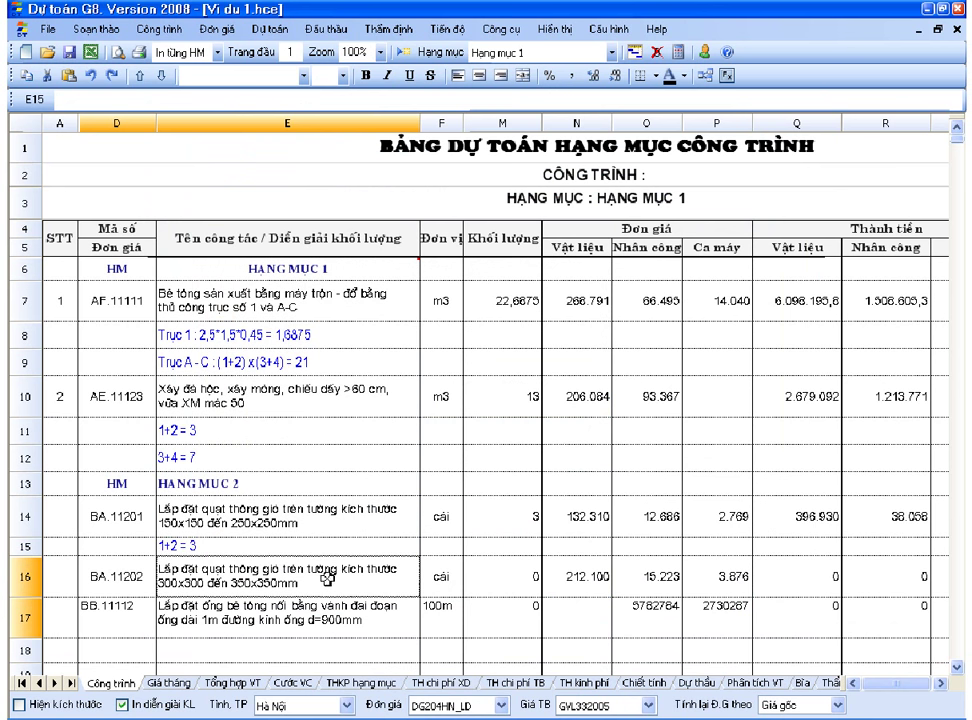
- Set the quantity of BA.11202 to =2 and the quantity of BB.11112 to =3
left_click(530, 576)
type("=2")
left_click(514, 612)
type("=3")
key("Return")
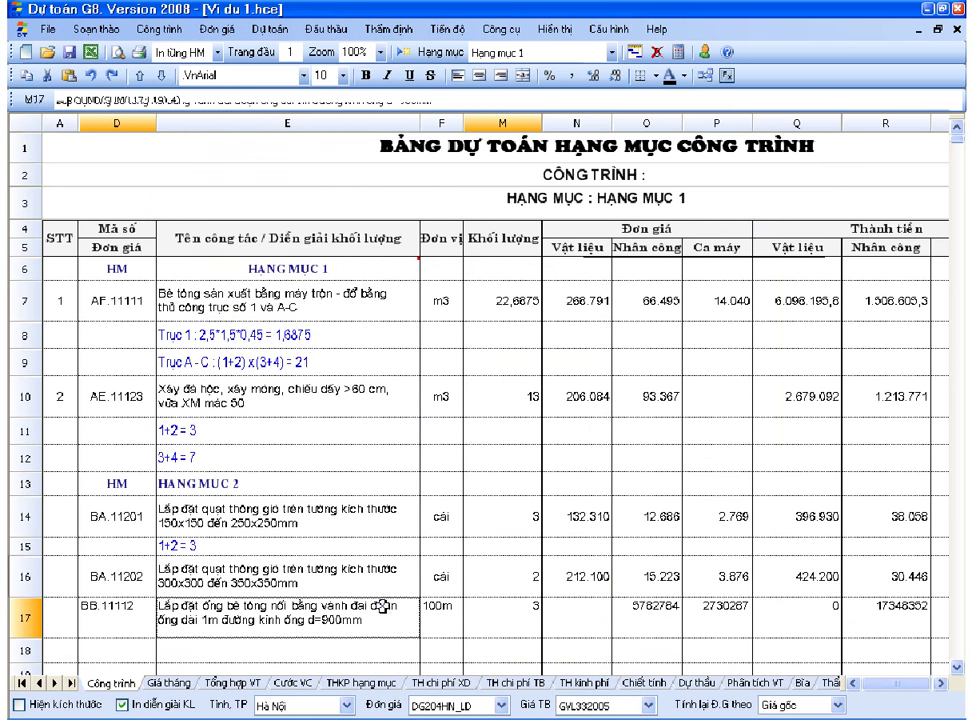
- Insert an empty row above work item AE.11123 in HẠNG MỤC 1
left_click(392, 569)
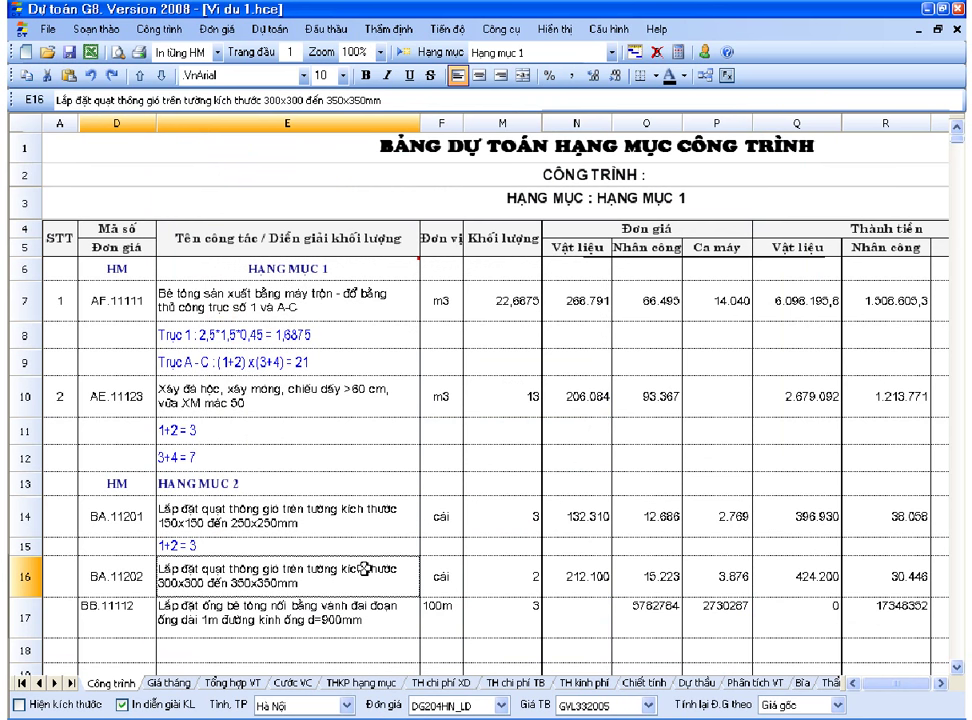
left_click(180, 403)
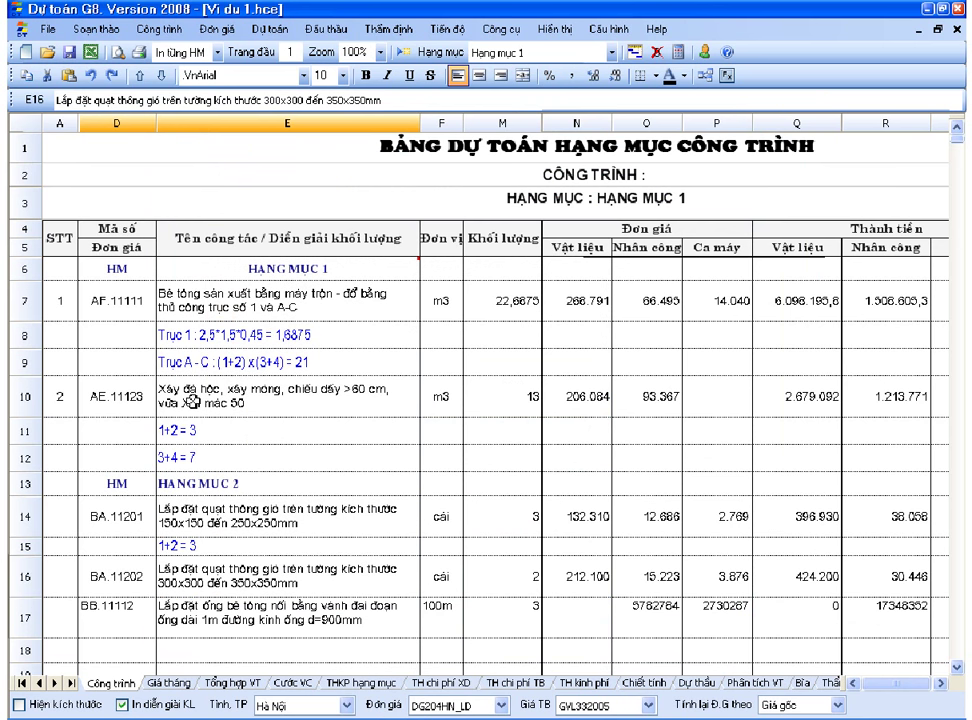
right_click(181, 402)
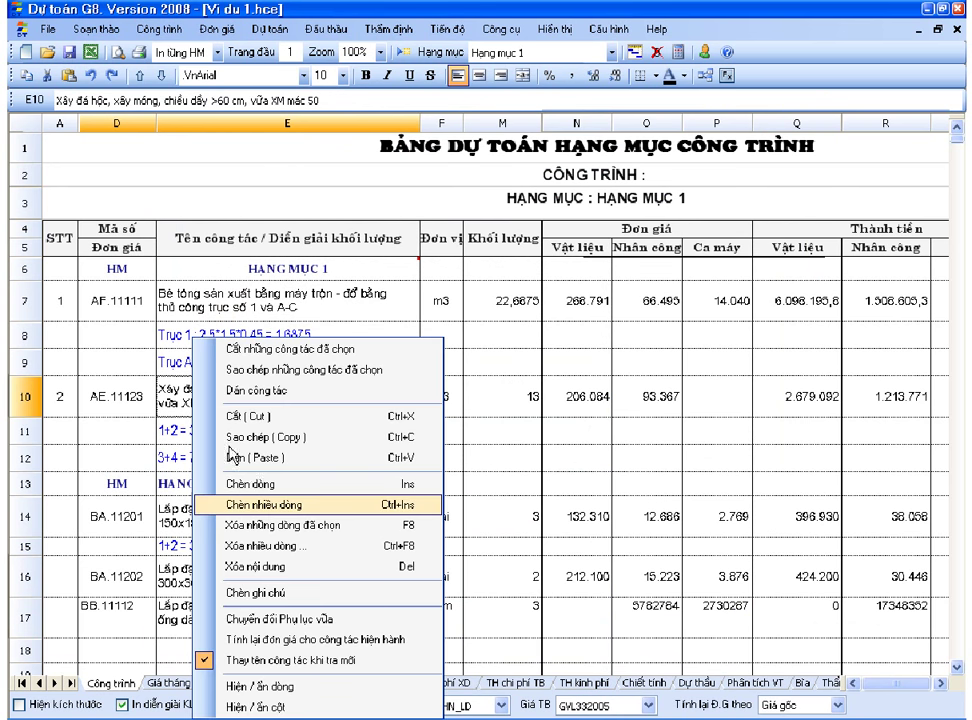
left_click(270, 480)
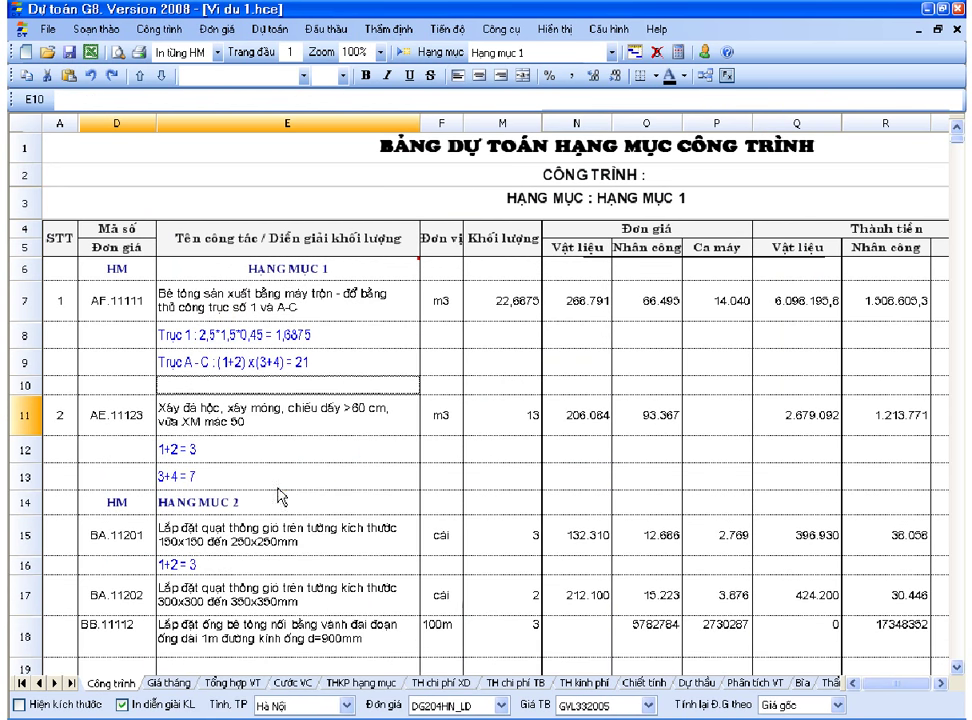
- Look up code BC in the empty row 10 and add work item BC.13103, the 25 mm pipe insulation
left_click(125, 300)
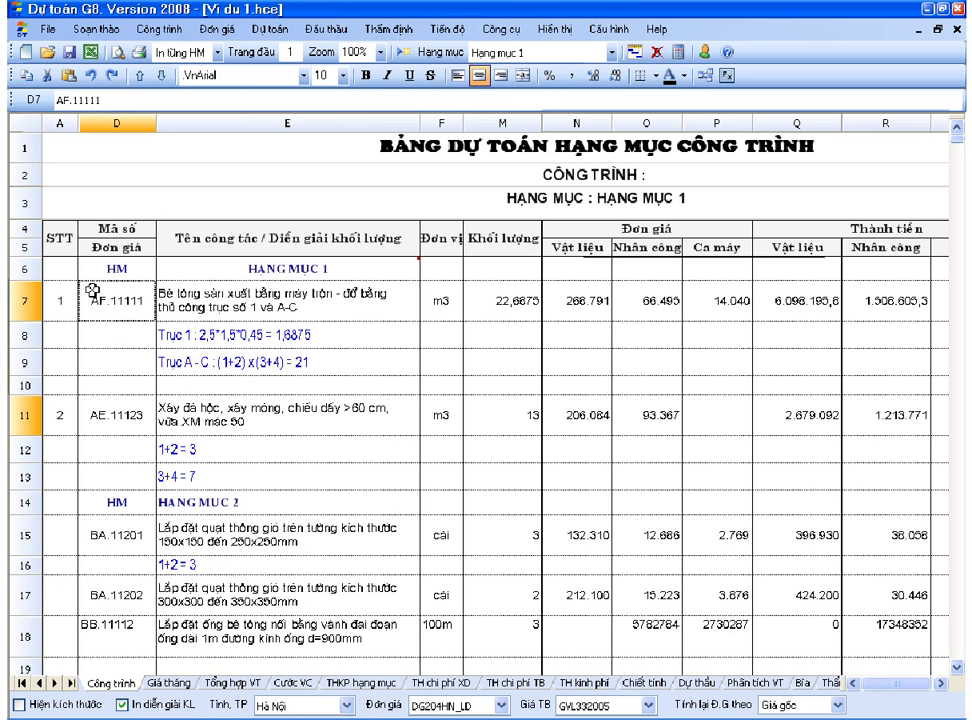
left_click(98, 385)
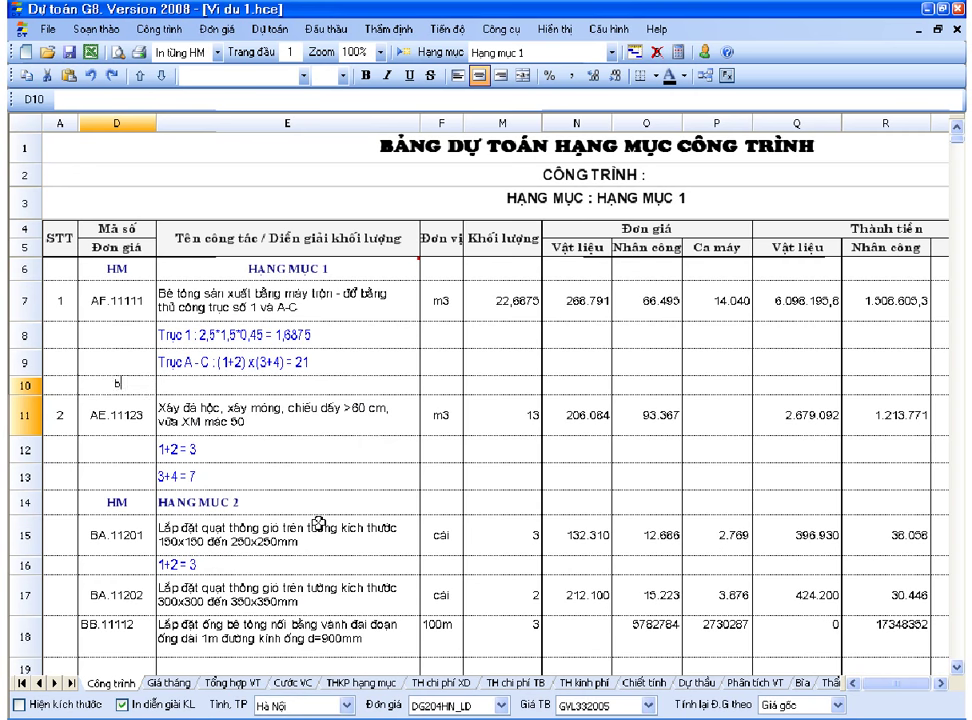
type("bc")
key("Return")
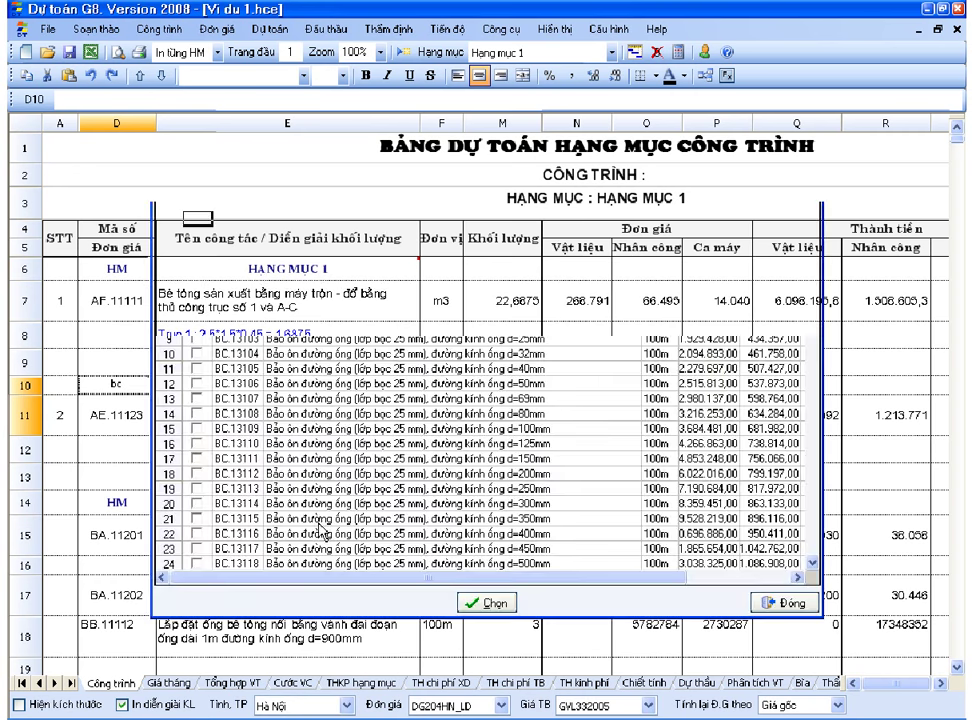
left_click(197, 339)
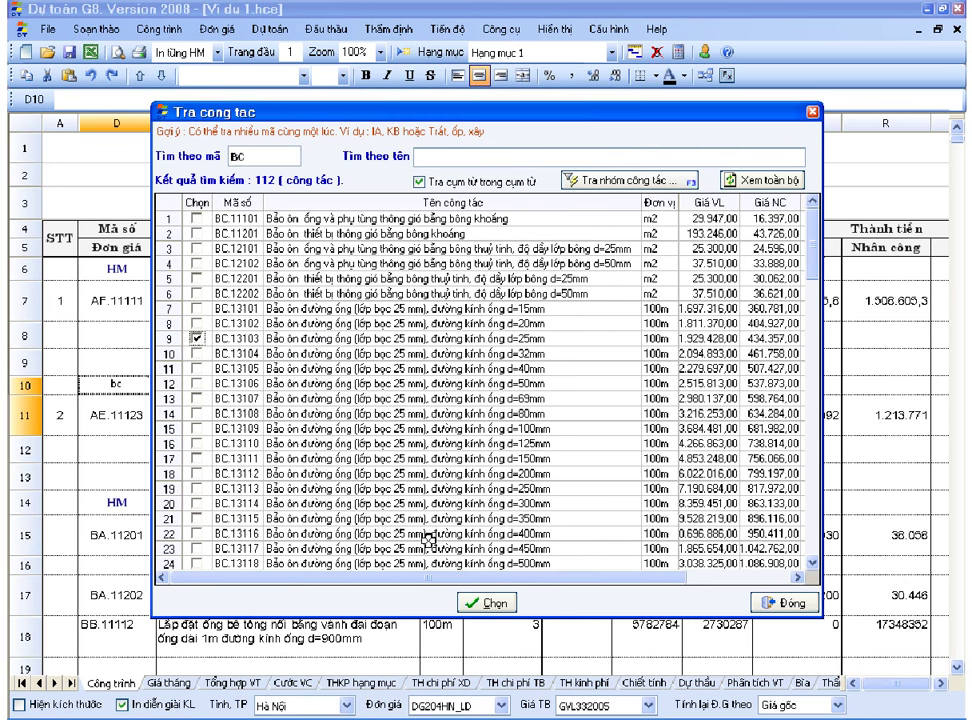
left_click(490, 603)
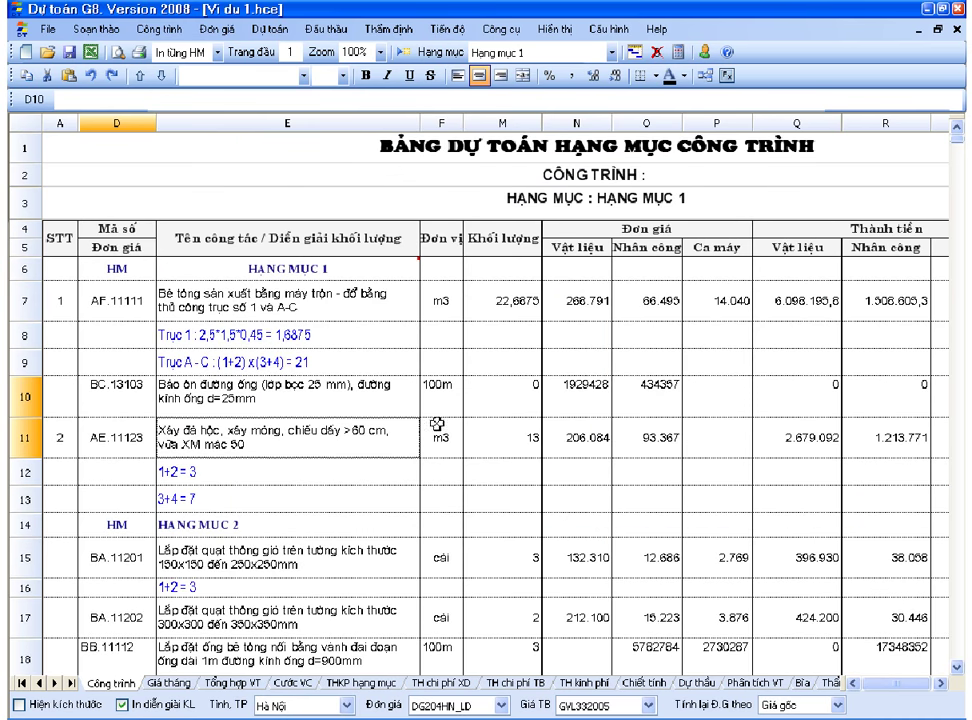
- Set the quantity of work item BC.13103 to 4
left_click(503, 396)
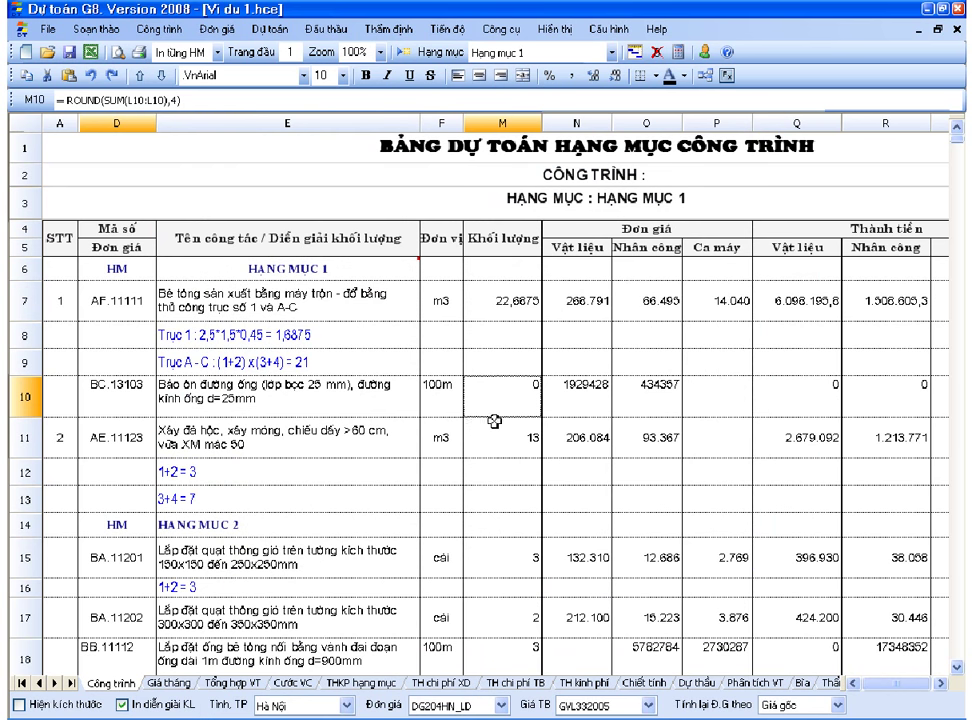
type("4")
key("Return")
left_click(482, 397)
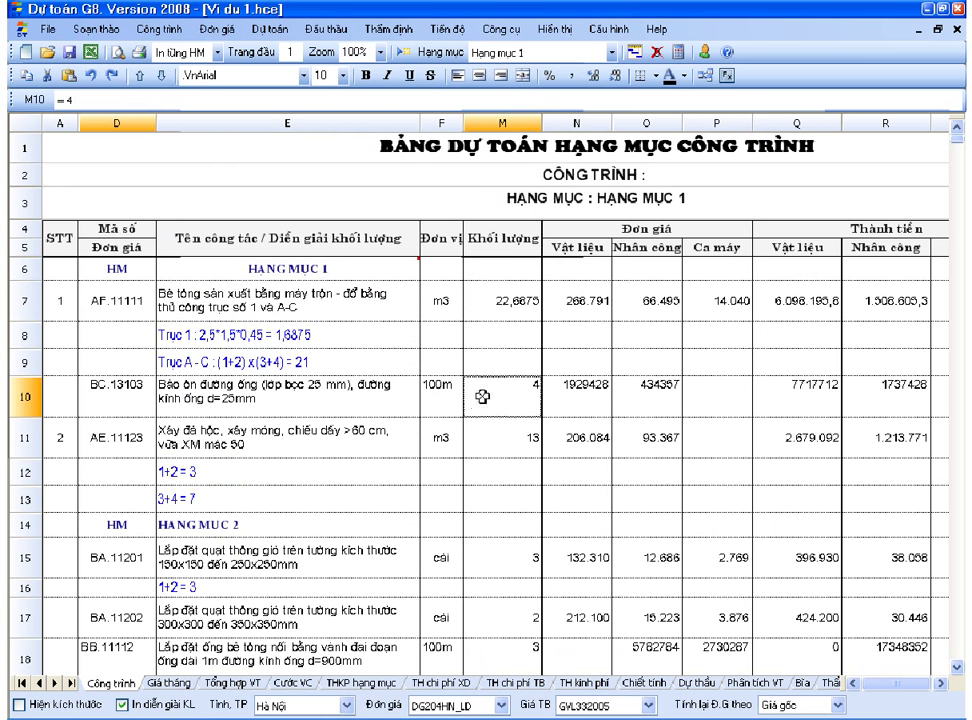
scroll(329, 577, "down", 1)
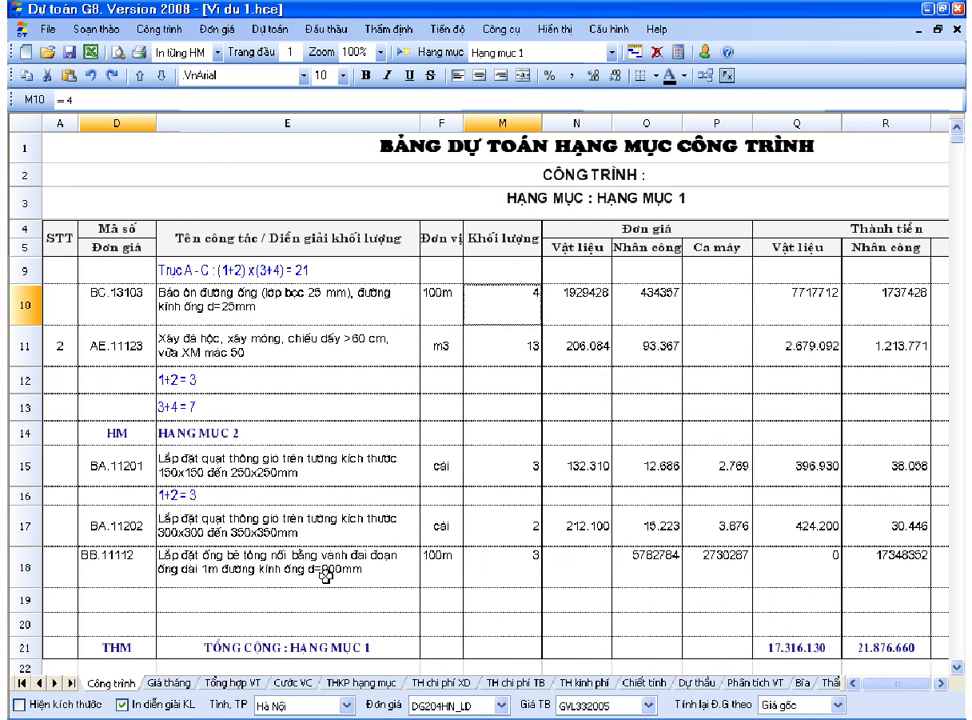
left_click(318, 555)
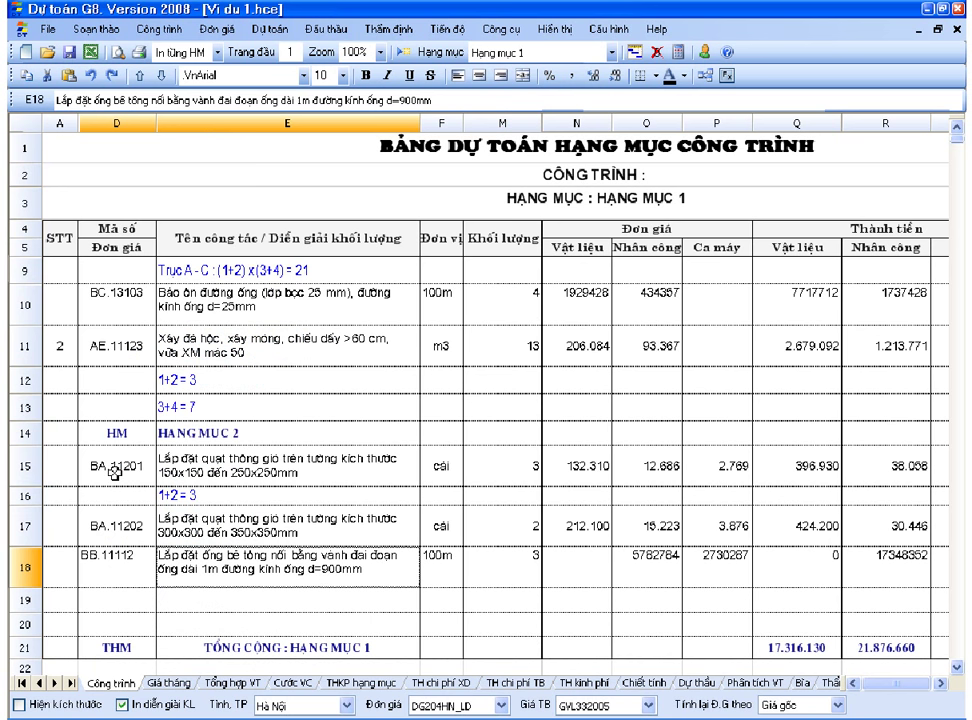
left_click_drag(87, 462, 105, 562)
left_click(208, 580)
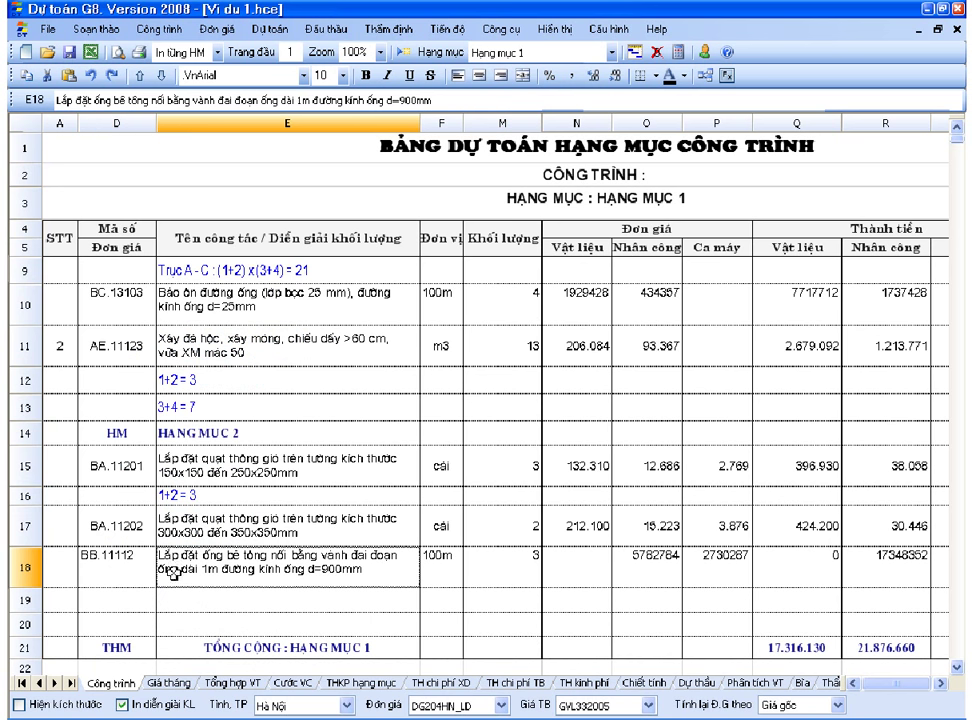
left_click(143, 601)
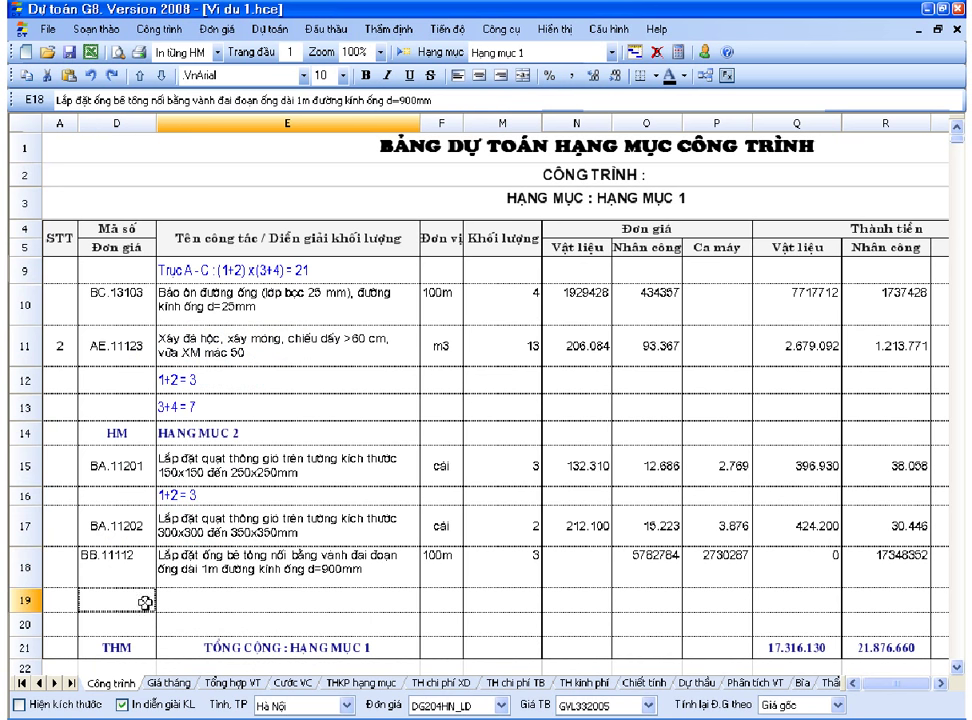
- Switch the unit-price set to DG192HN_XD, look up code AI in row 19, and add work item AI.11611
left_click(499, 705)
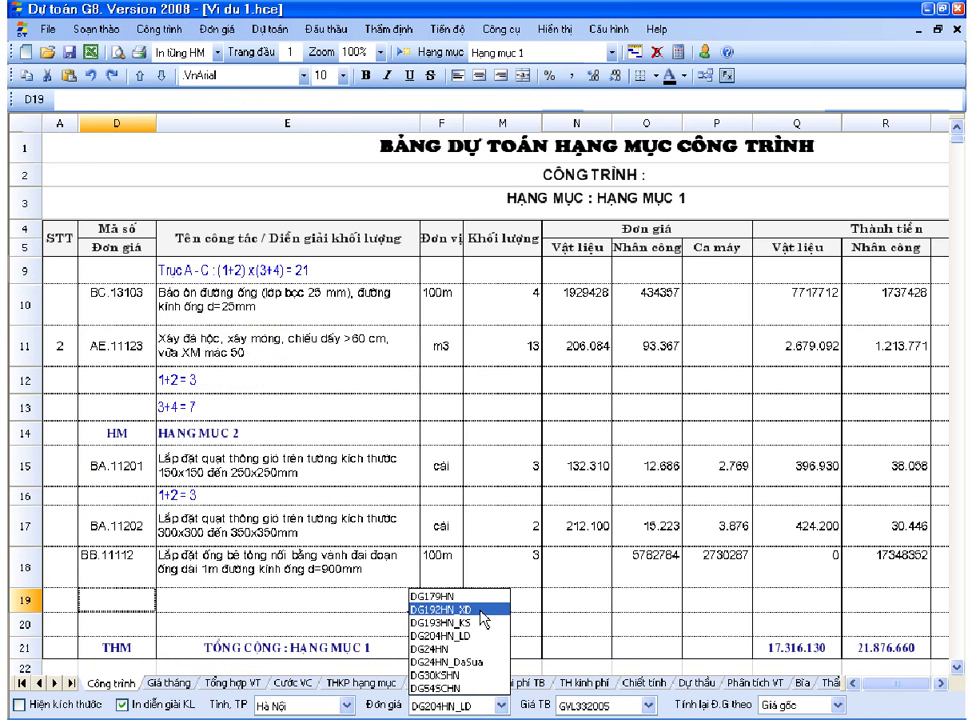
left_click(484, 609)
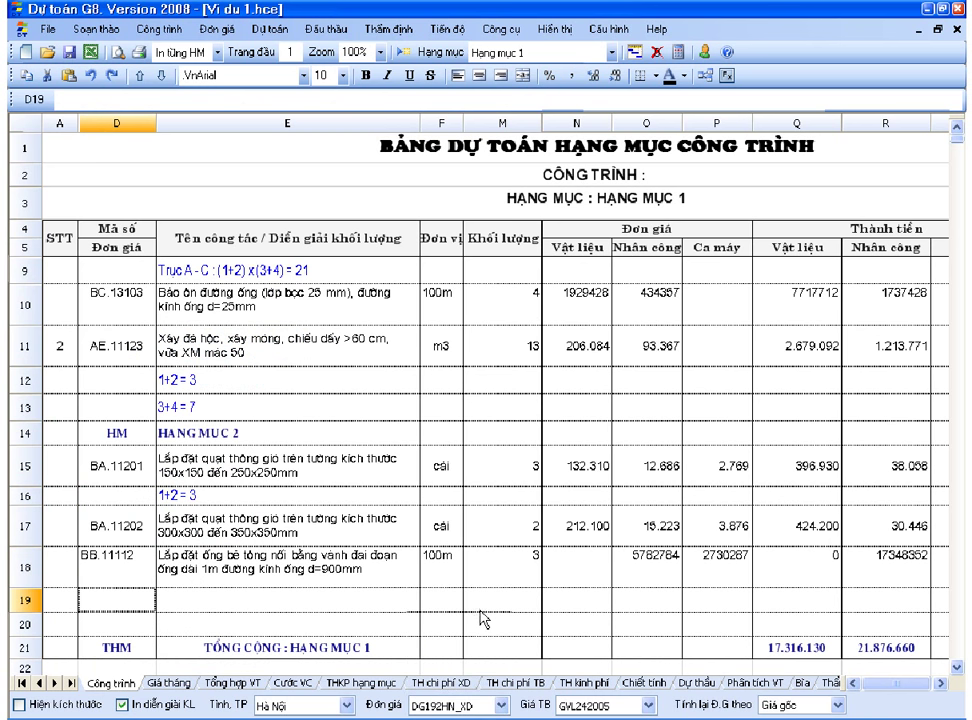
double_click(134, 597)
type("ai")
key("Return")
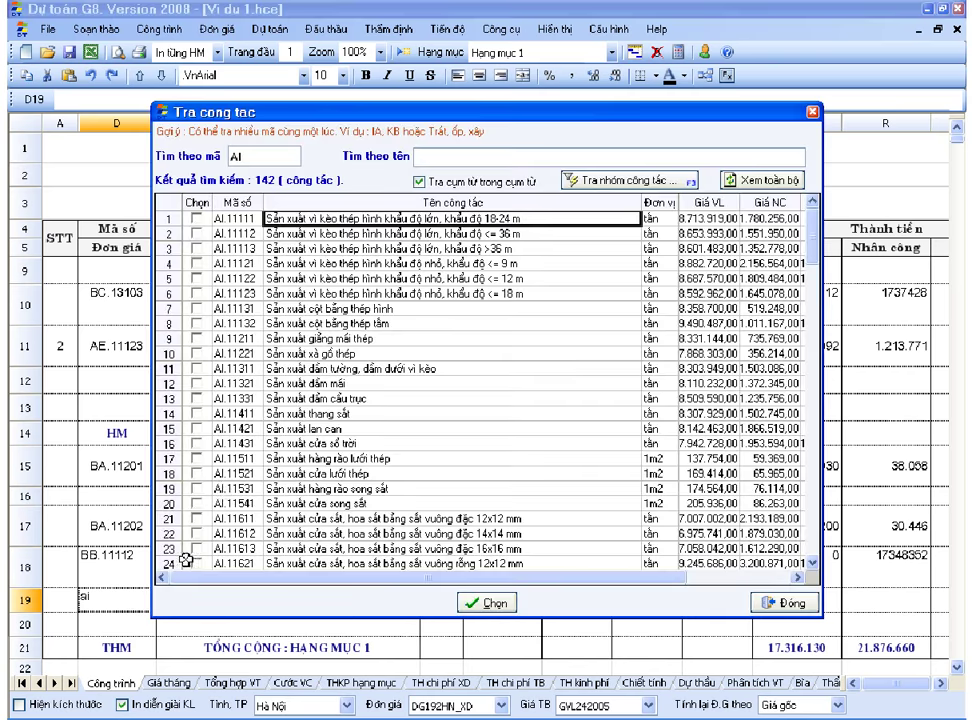
left_click(197, 518)
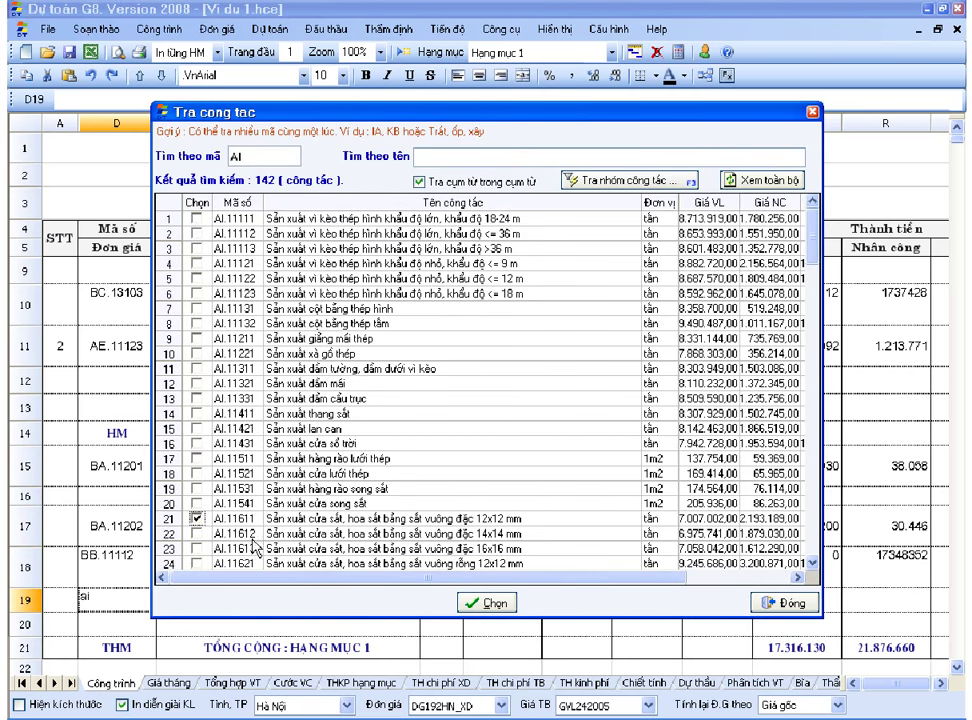
left_click(484, 603)
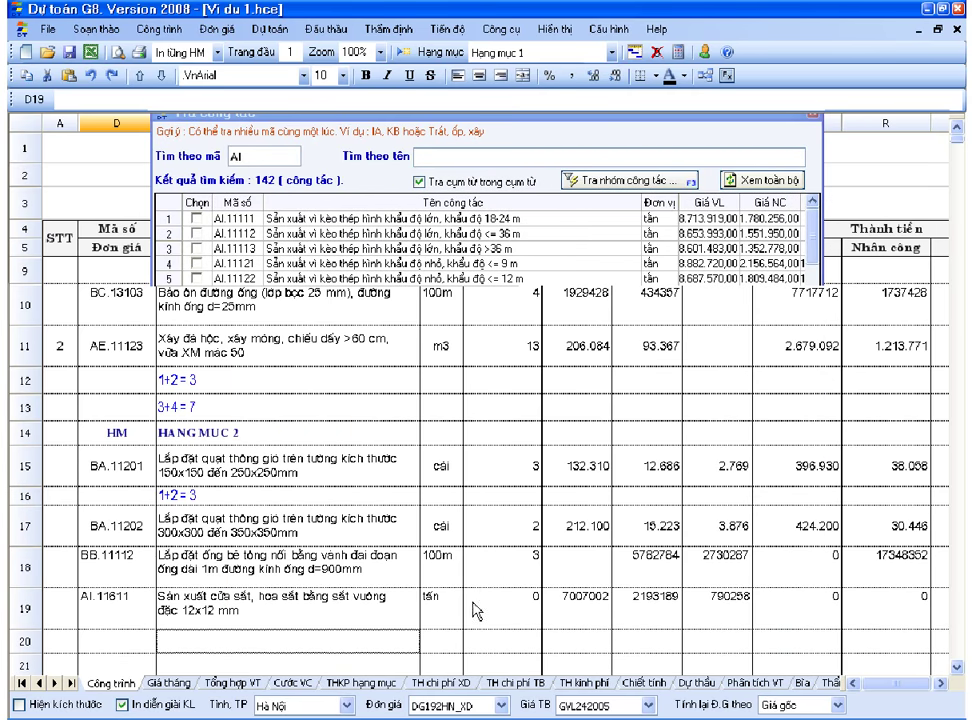
- Set the quantity of work item AI.11611 to 4
left_click(507, 613)
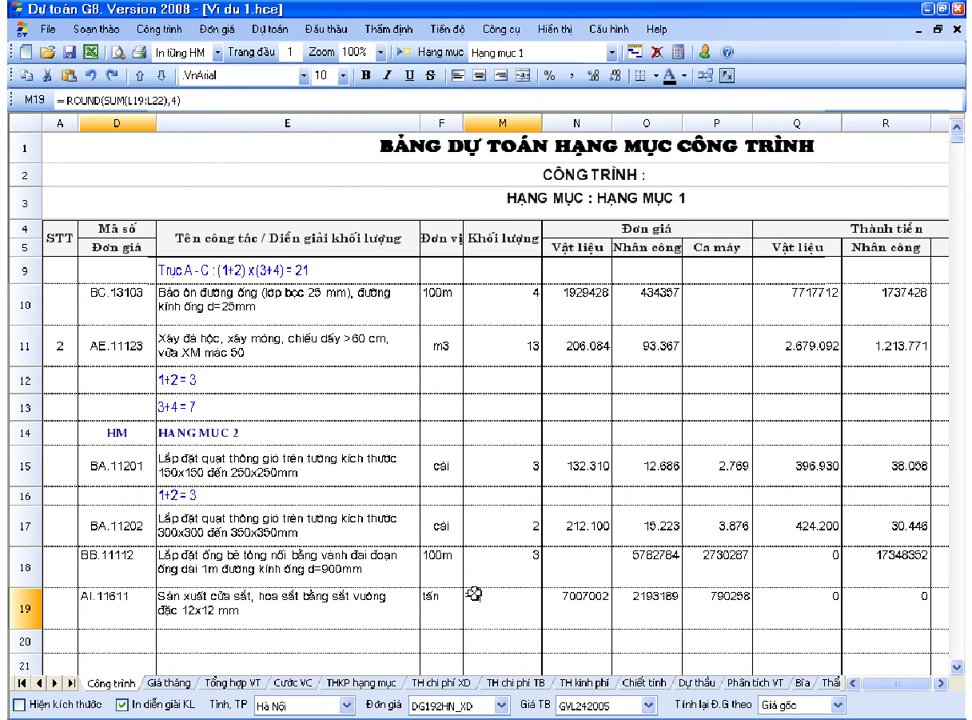
type("4")
left_click(360, 545)
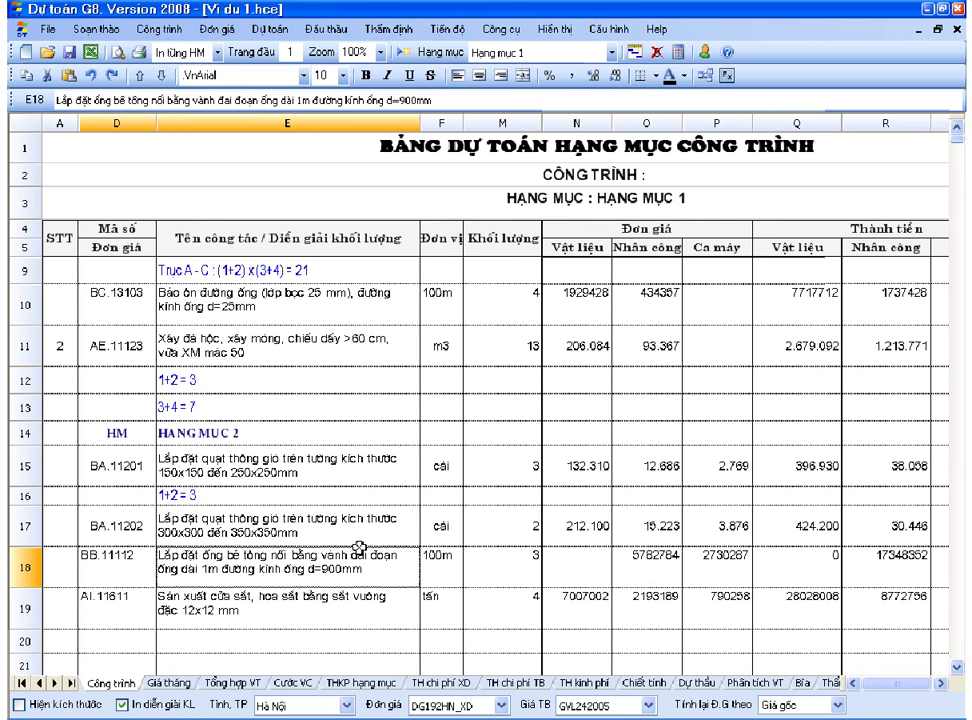
scroll(359, 545, "up", 1)
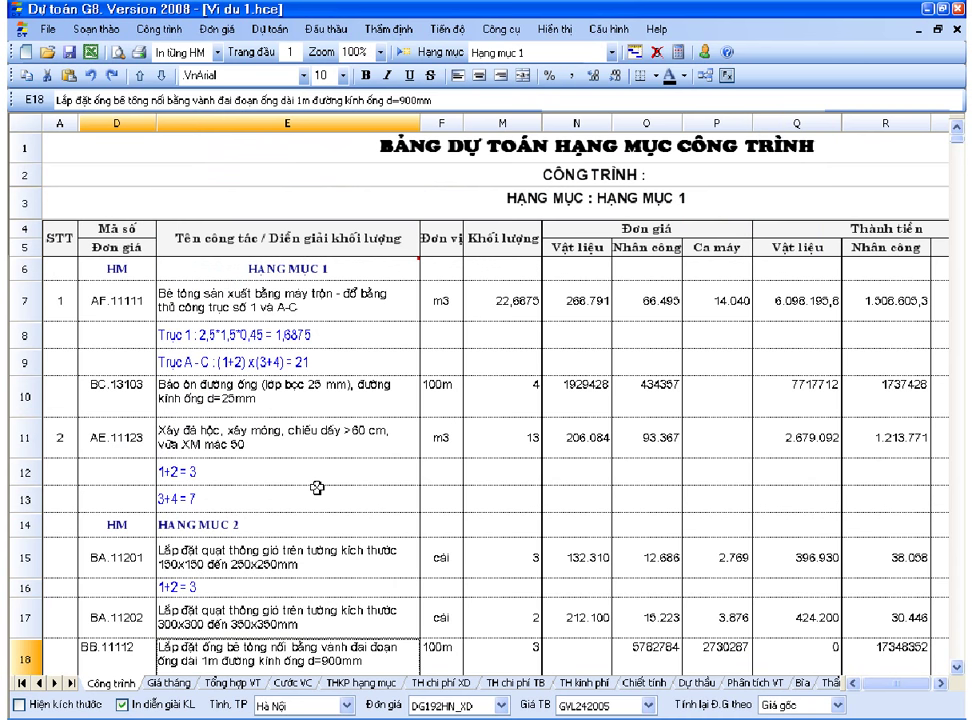
scroll(317, 487, "down", 2)
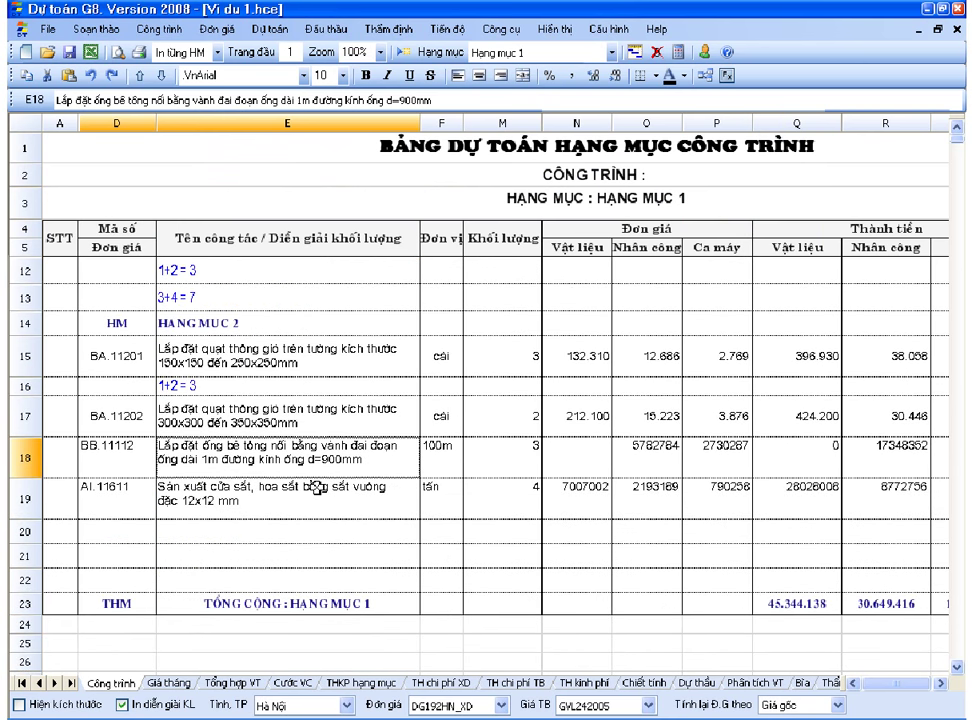
left_click(290, 428)
key("Down")
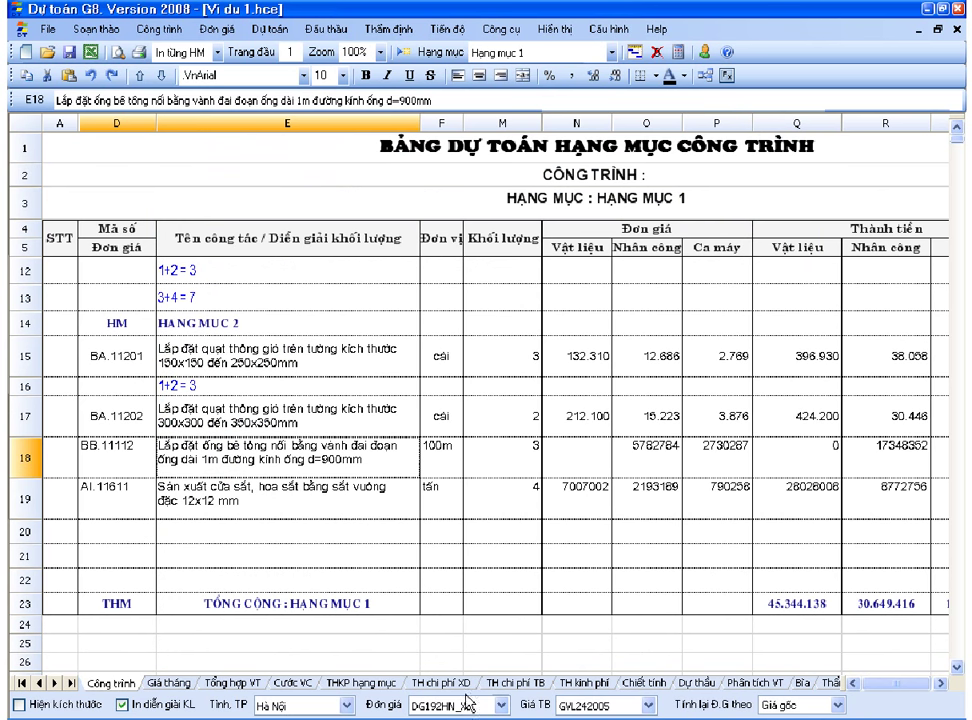
left_click(496, 706)
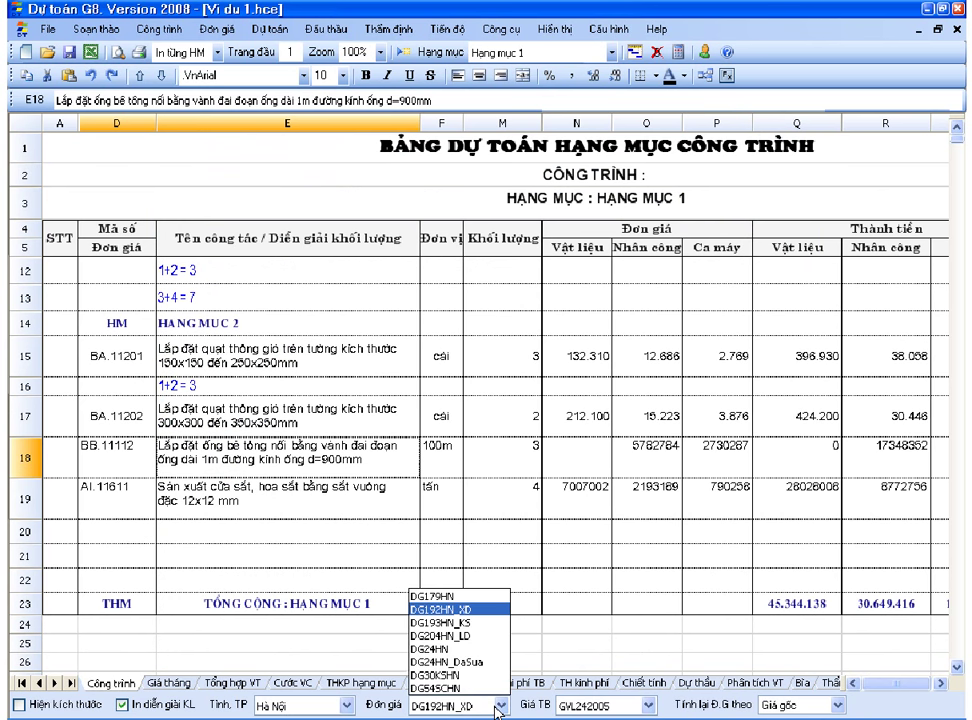
left_click(460, 609)
left_click(131, 520)
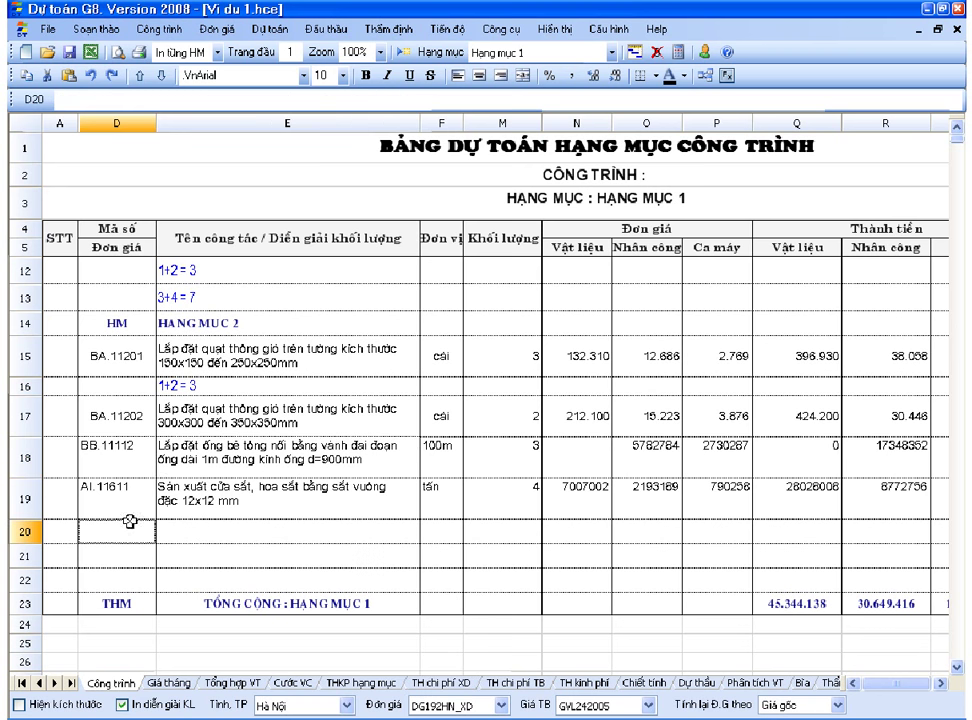
scroll(245, 330, "up", 2)
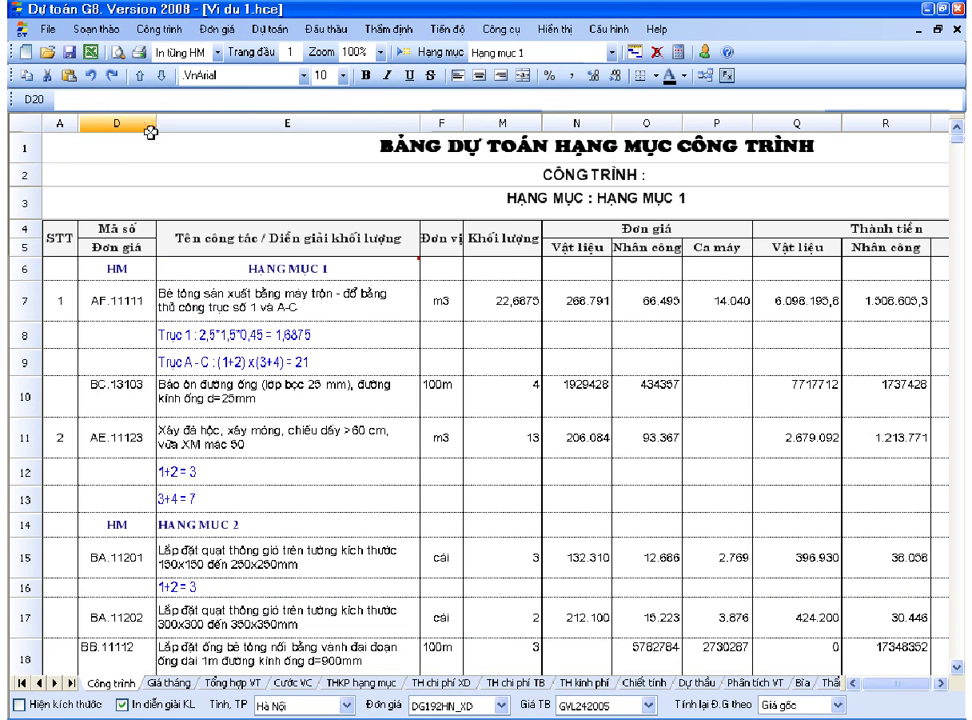
- Run the project quantity analysis (Phân tích Tiên lượng công trình), saving the estimate both before and after it
left_click(69, 50)
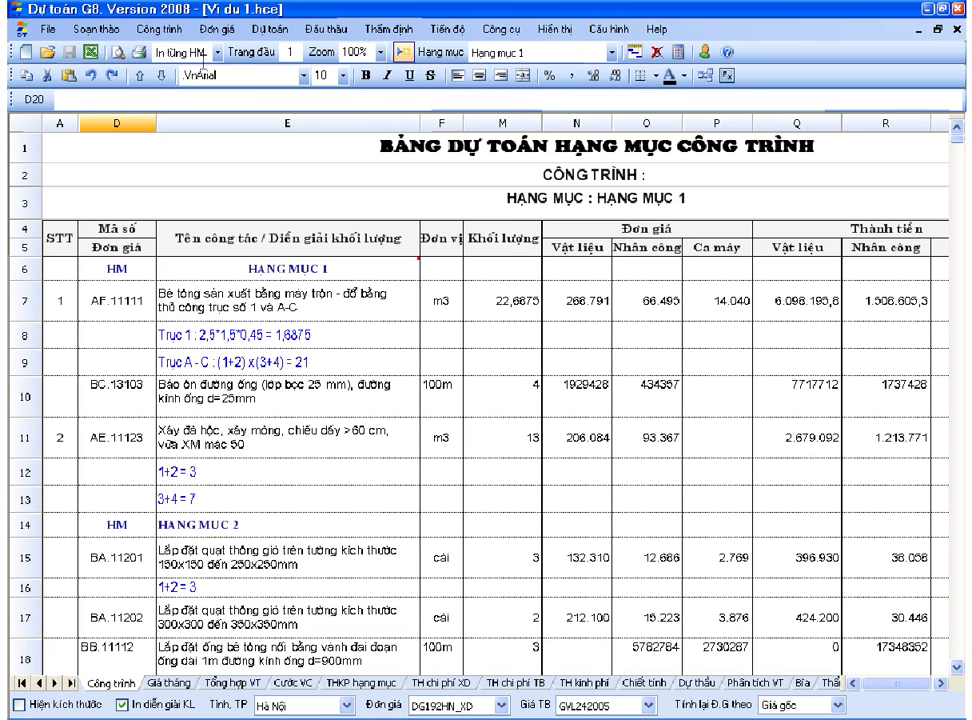
left_click(166, 42)
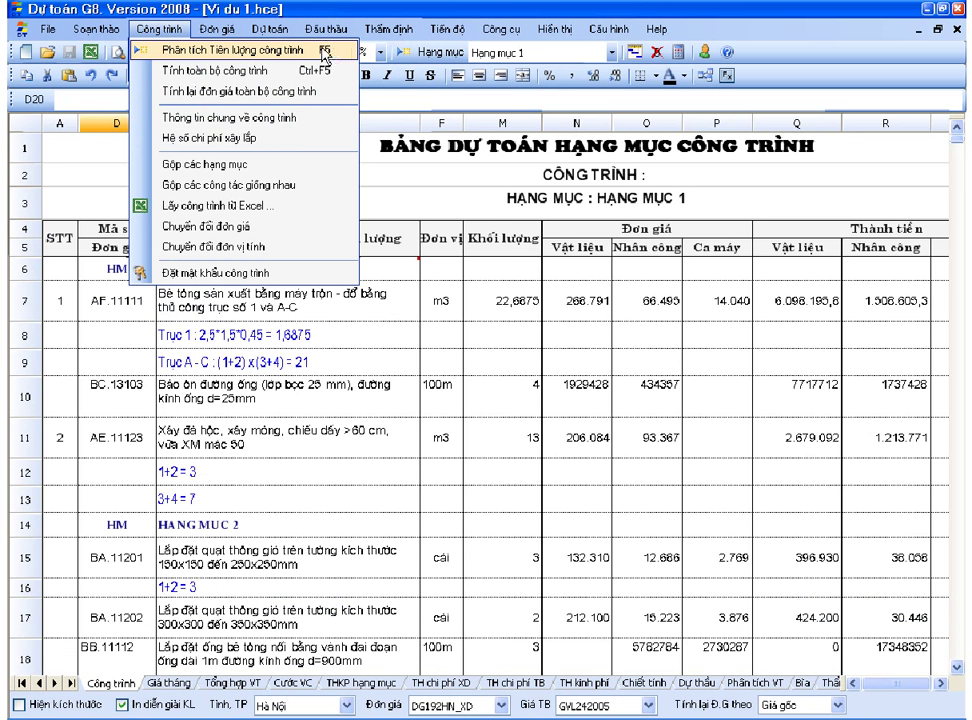
left_click(443, 290)
left_click(404, 51)
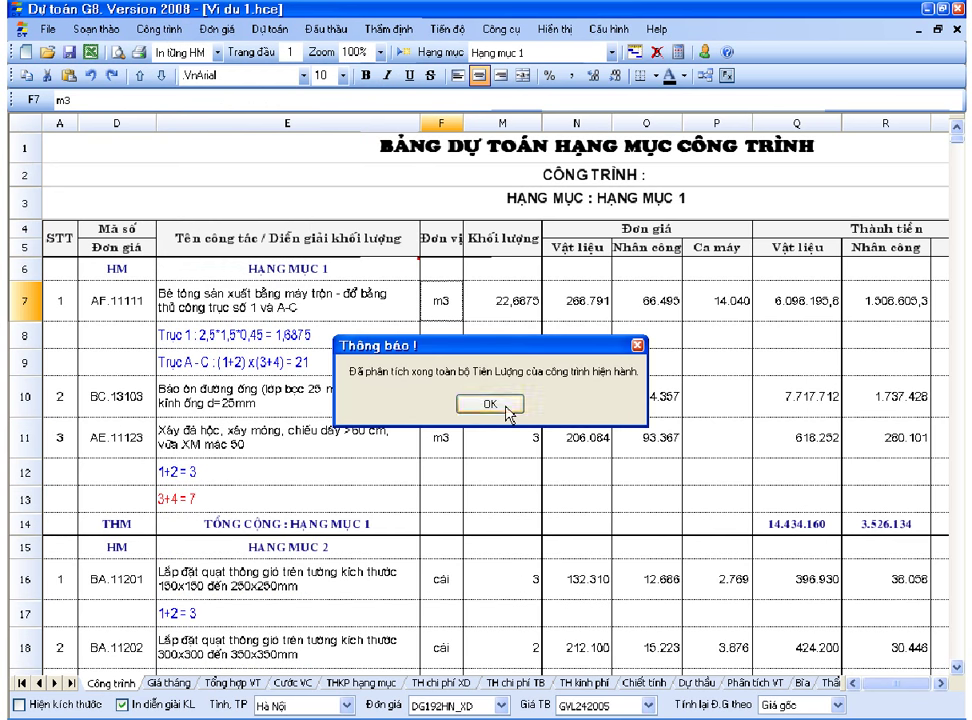
left_click(490, 404)
left_click(338, 404)
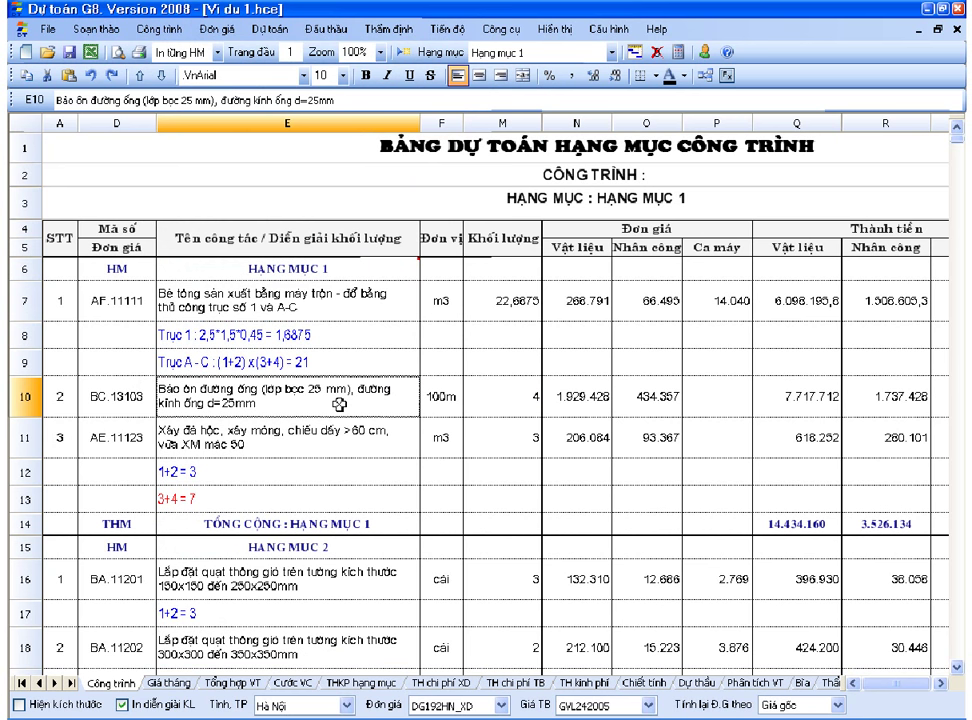
left_click(68, 51)
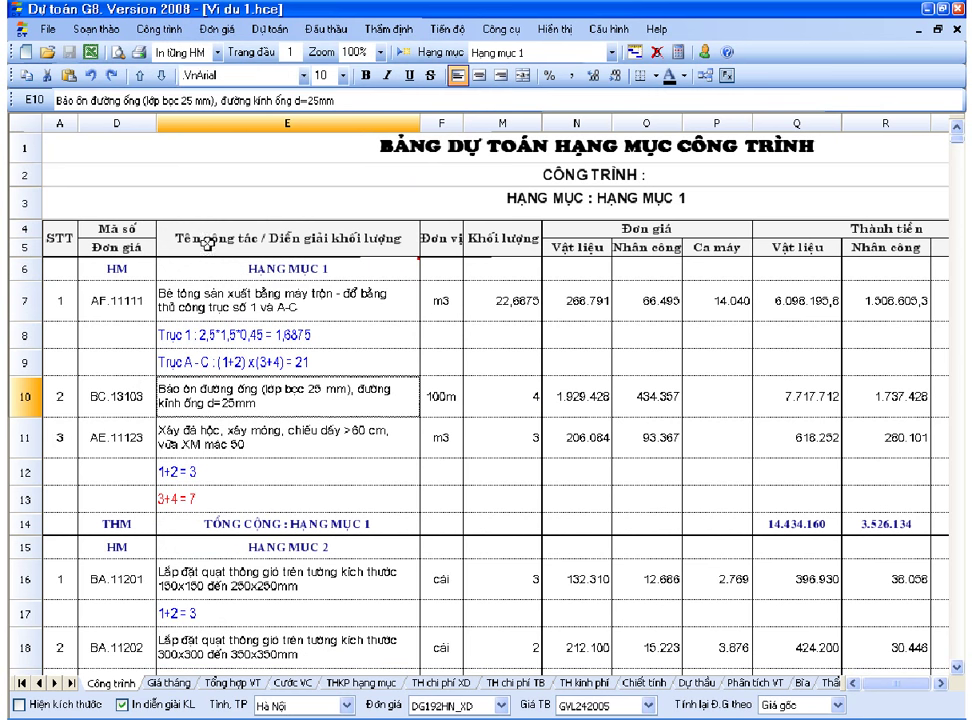
- Check the full-page print preview of the HẠNG MỤC 1 estimate and close it
left_click(252, 318)
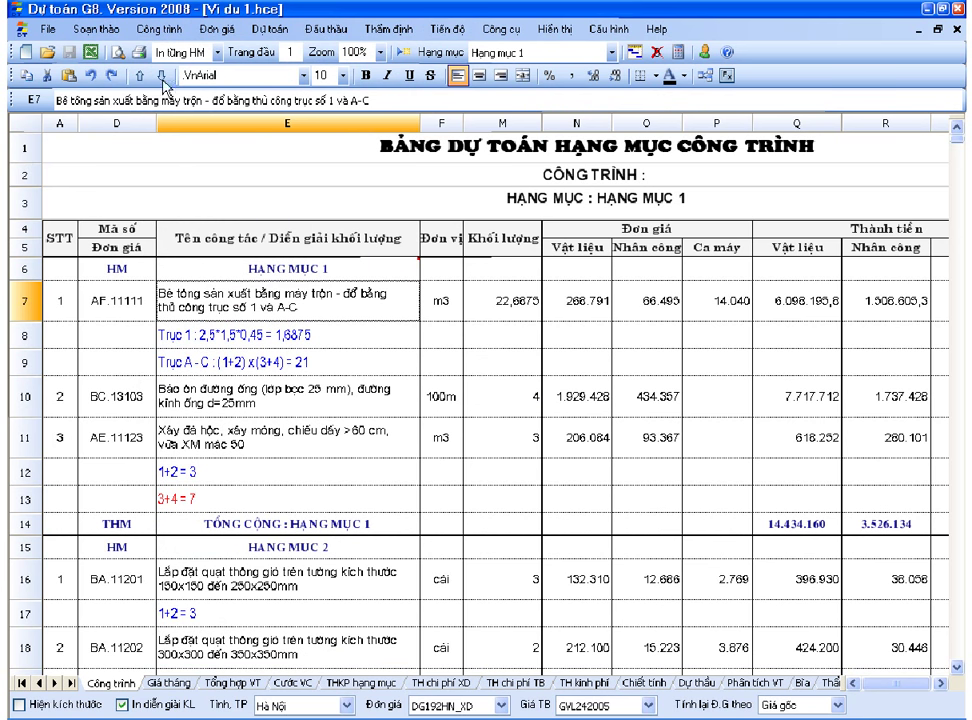
left_click(118, 54)
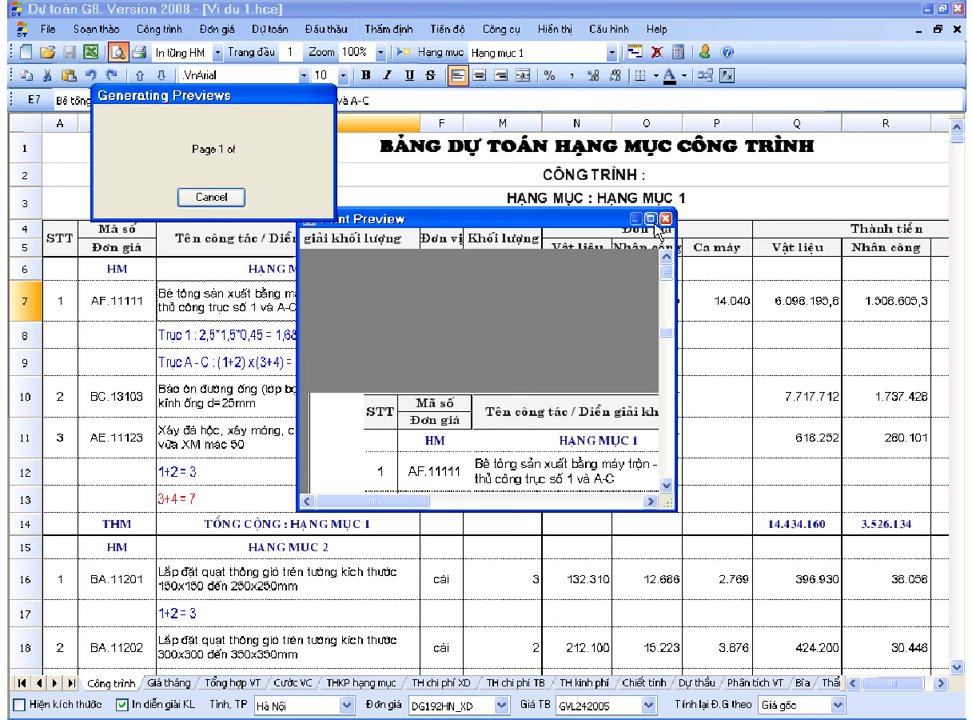
left_click(650, 218)
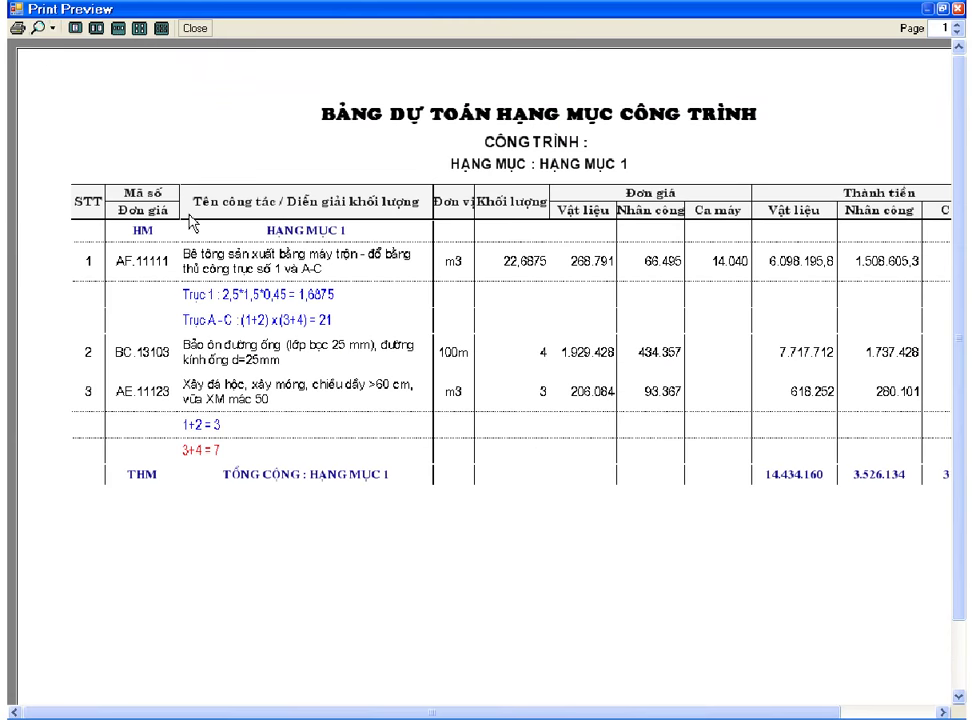
left_click(35, 28)
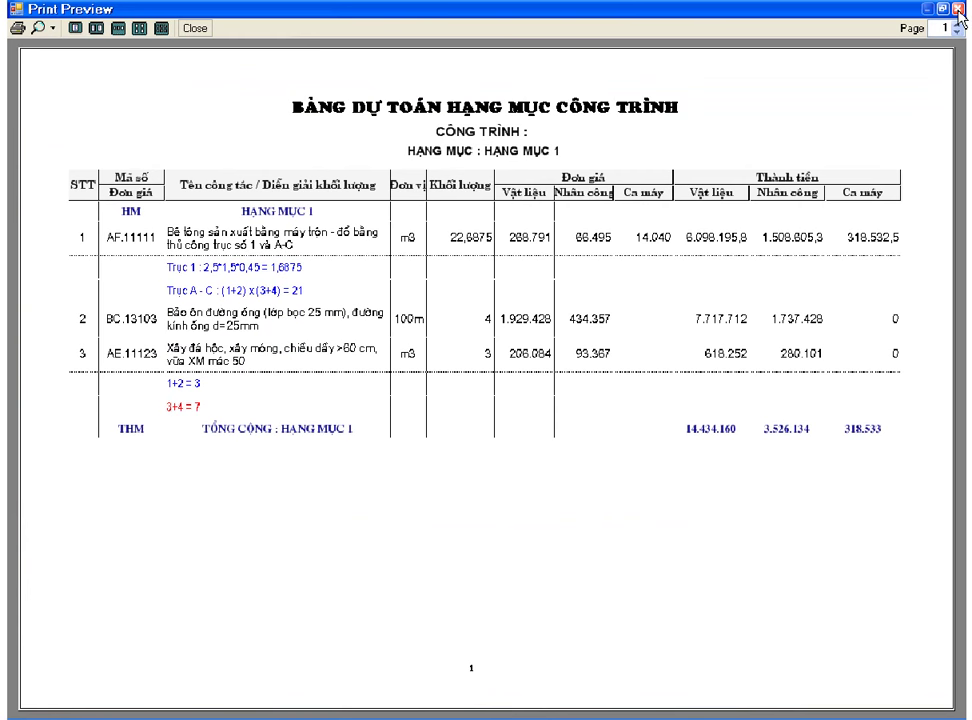
key("Escape")
- Make Hạng mục 2 the active section and show its print preview fitted to the full page
left_click(612, 52)
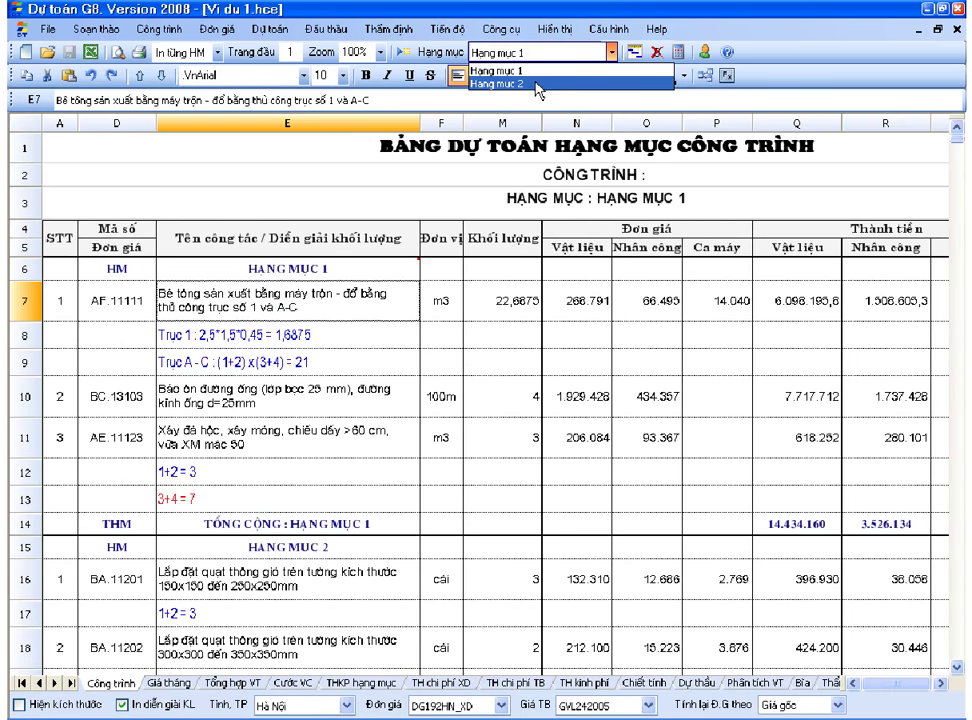
left_click(540, 82)
left_click(116, 52)
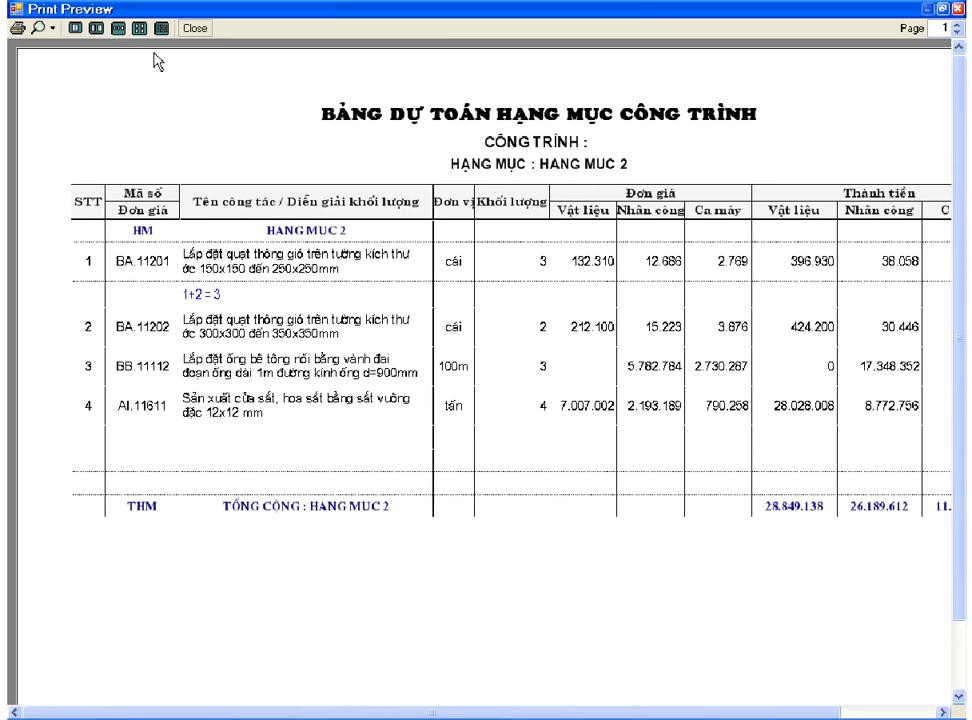
left_click(38, 30)
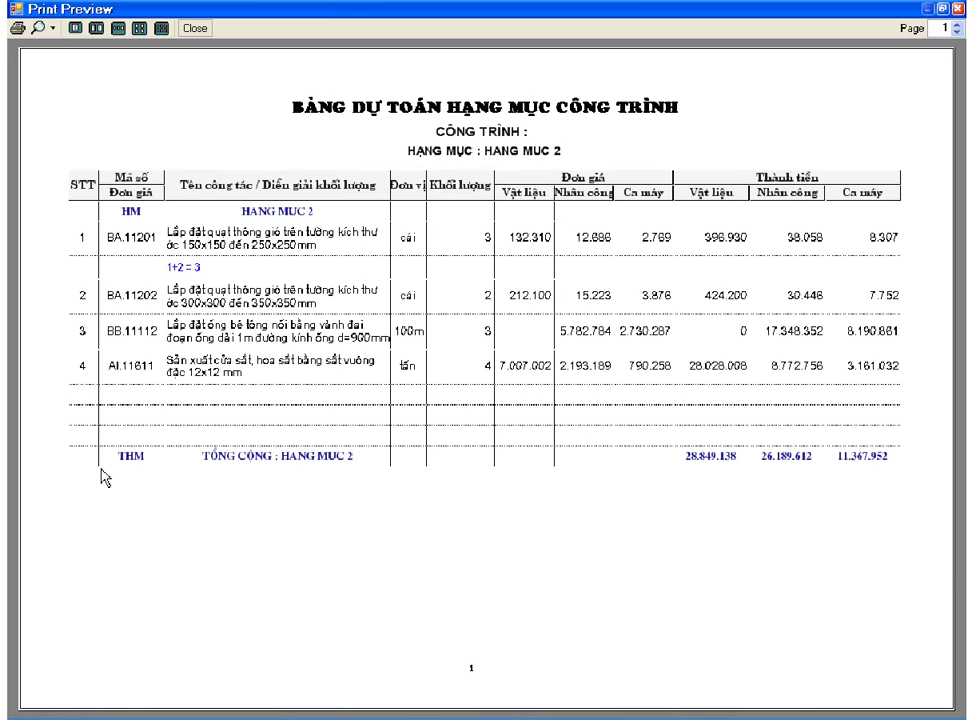
- Inspect the item rows, section total and cost columns of the HẠNG MỤC 2 preview at 200%, return to full-page view and close it
left_click(52, 28)
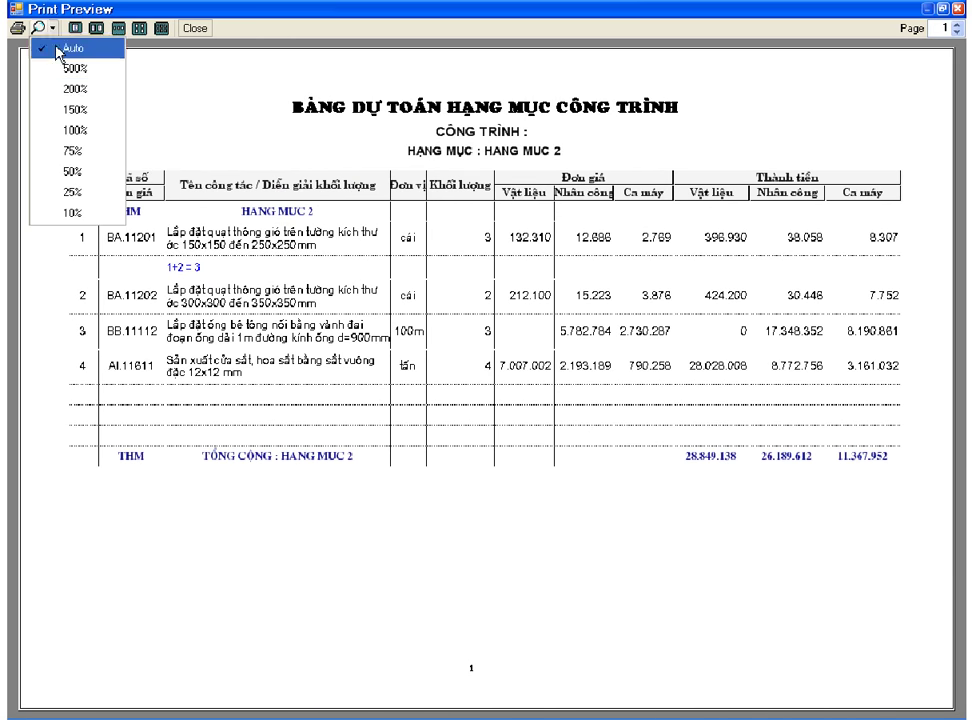
left_click(100, 90)
left_click_drag(966, 178, 963, 350)
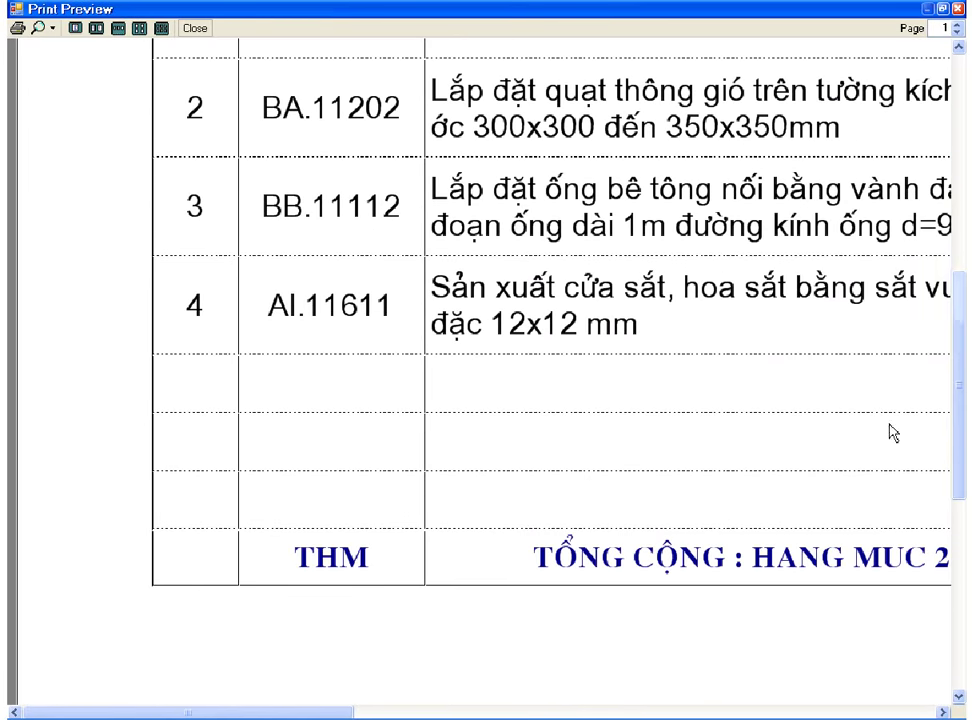
left_click_drag(341, 712, 662, 714)
left_click_drag(822, 714, 900, 712)
left_click_drag(961, 530, 865, 286)
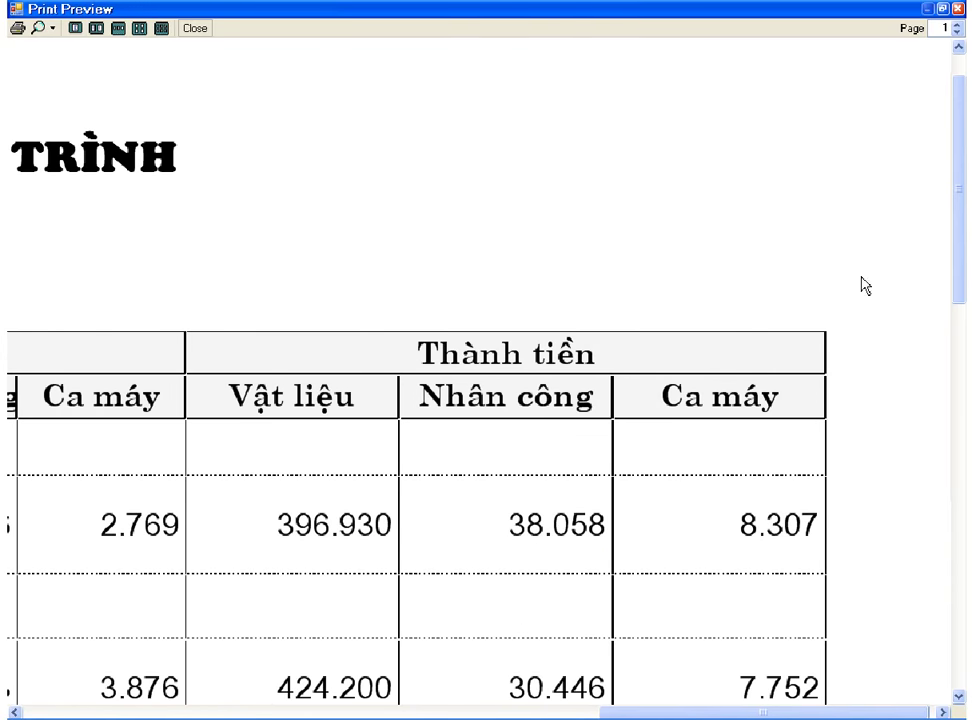
left_click(38, 28)
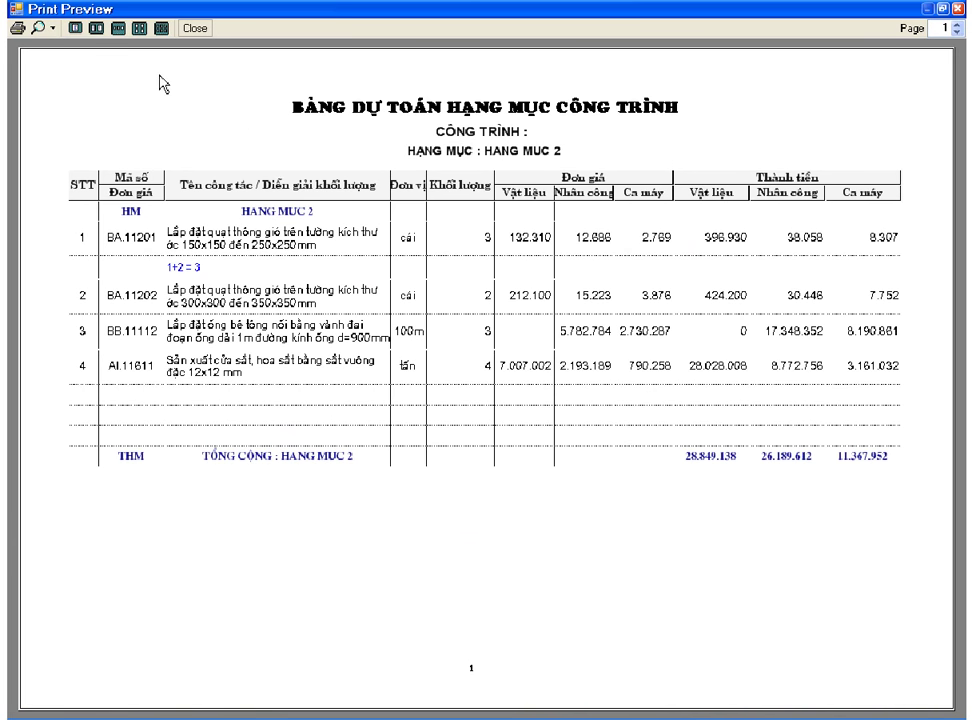
left_click(195, 28)
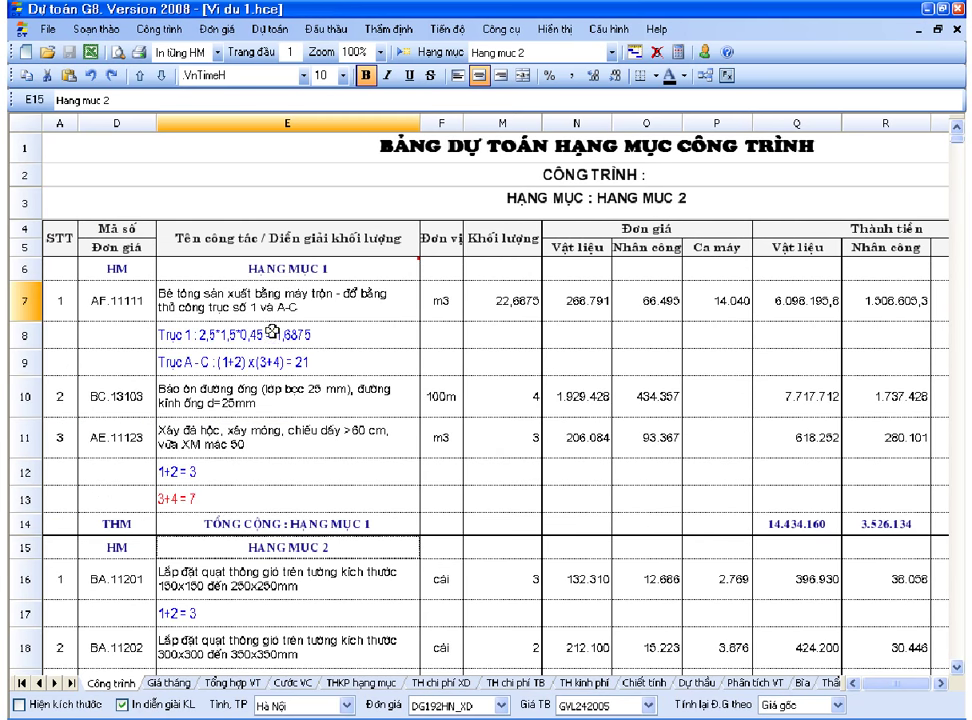
- Open the material summary sheet Tổng hợp VT and examine its section heading and materials list
left_click(270, 333)
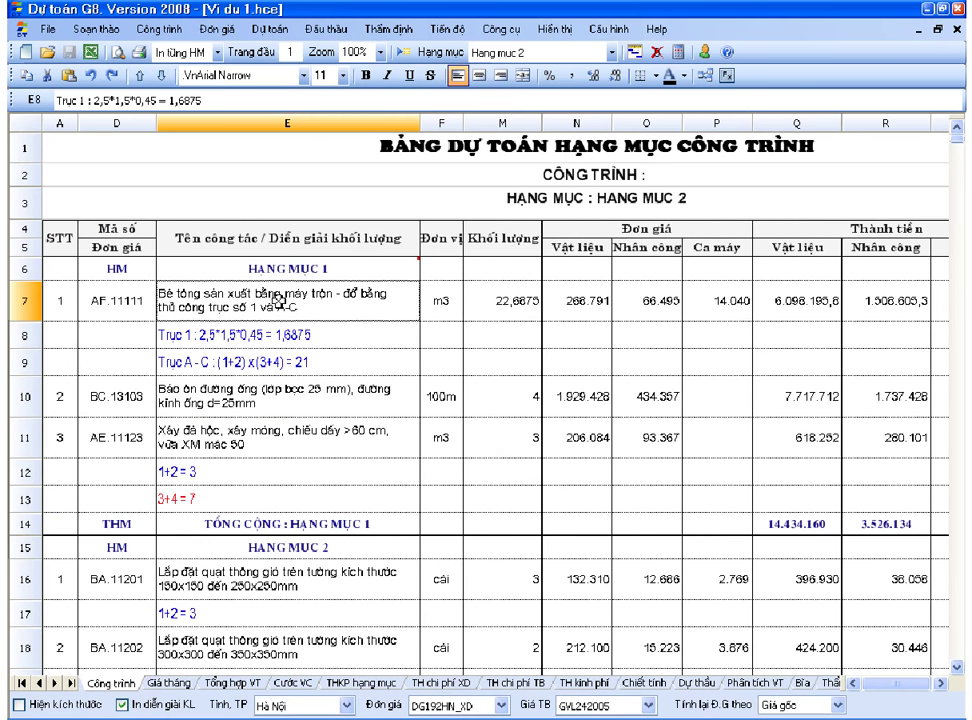
key("Up")
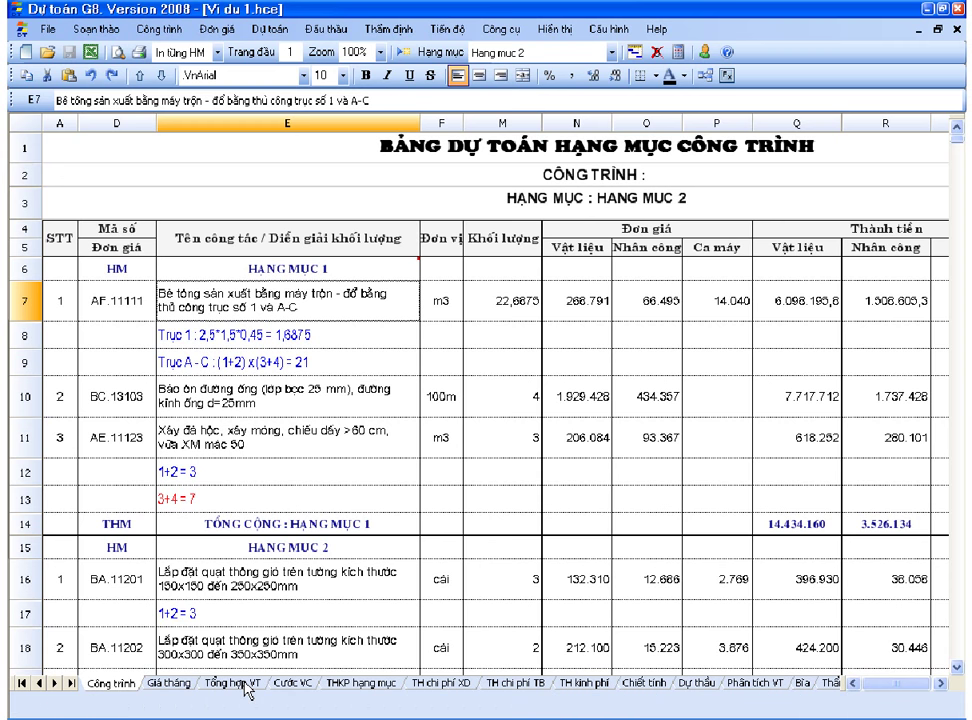
left_click(240, 684)
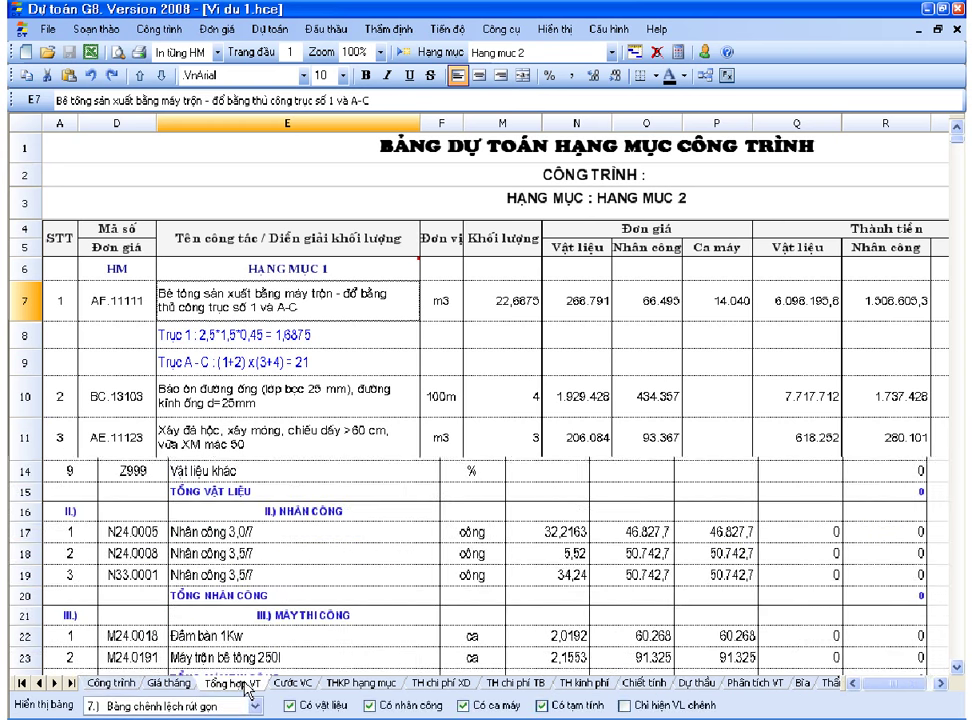
left_click(365, 426)
left_click(459, 203)
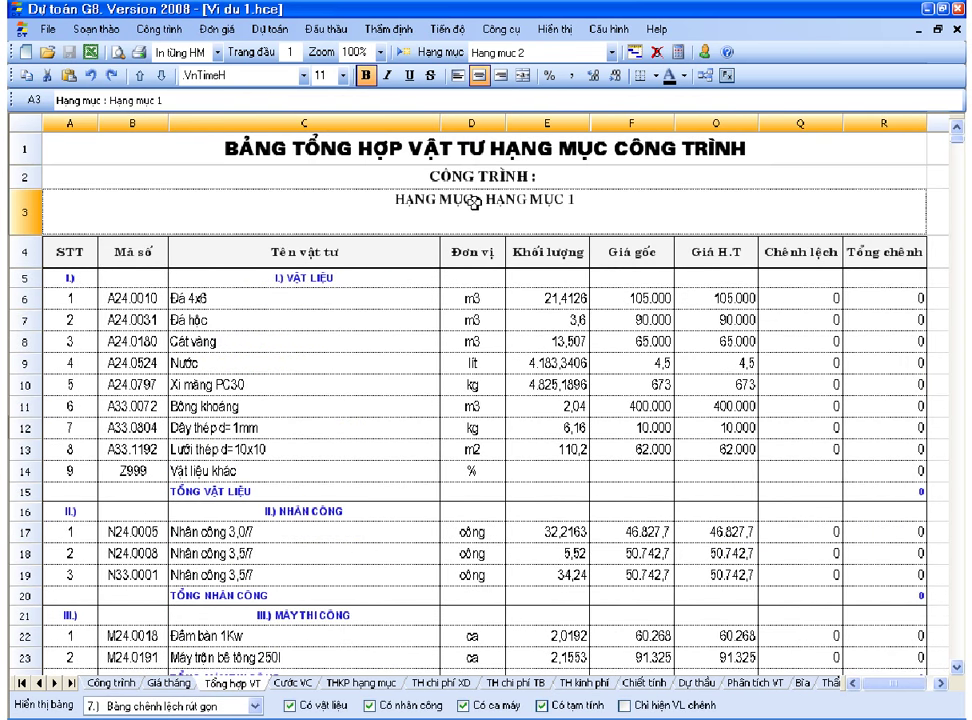
left_click(318, 281)
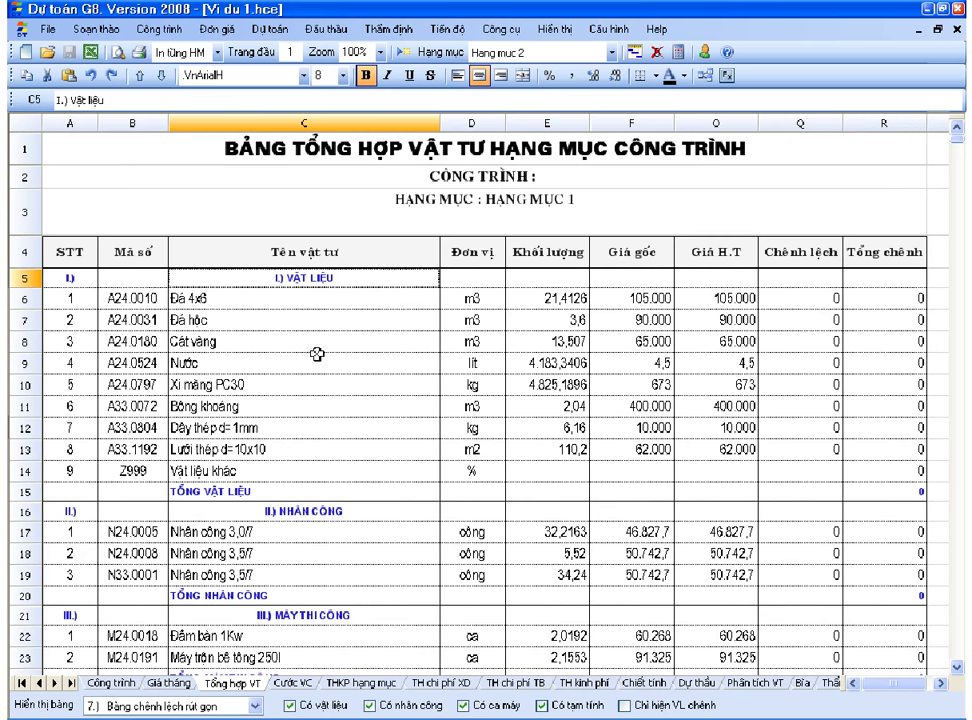
- Examine the labour and machinery groups of HẠNG MỤC 1 in the material summary
left_click(317, 508)
left_click(326, 616)
scroll(326, 616, "down", 5)
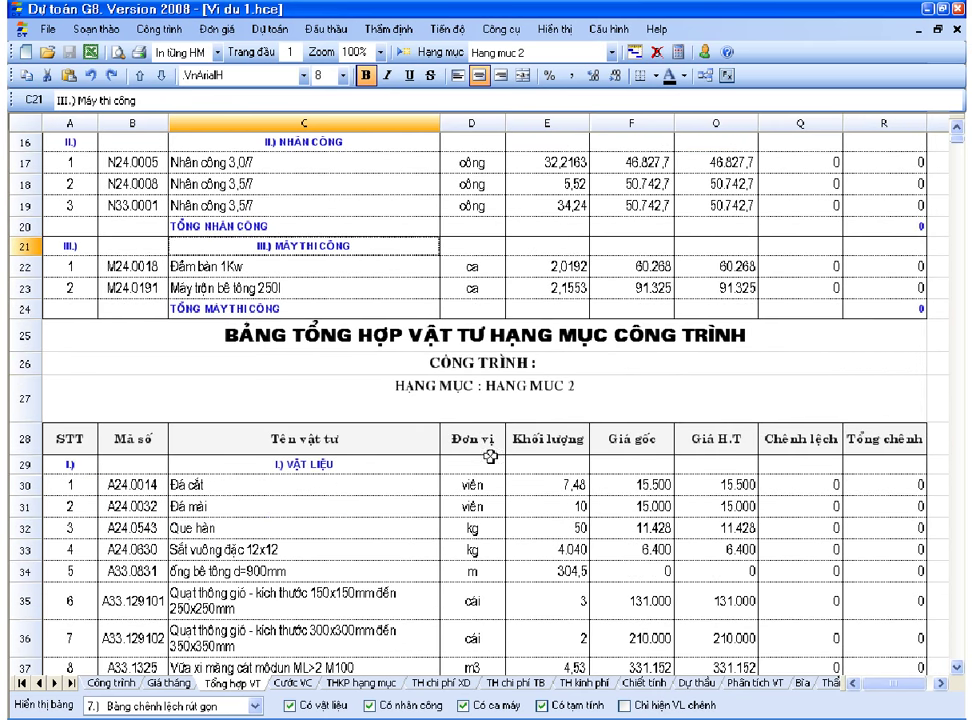
- Examine the HẠNG MỤC 2 material summary from its heading through the materials, labour and machinery groups
left_click(400, 378)
scroll(515, 390, "down", 1)
scroll(515, 390, "down", 2)
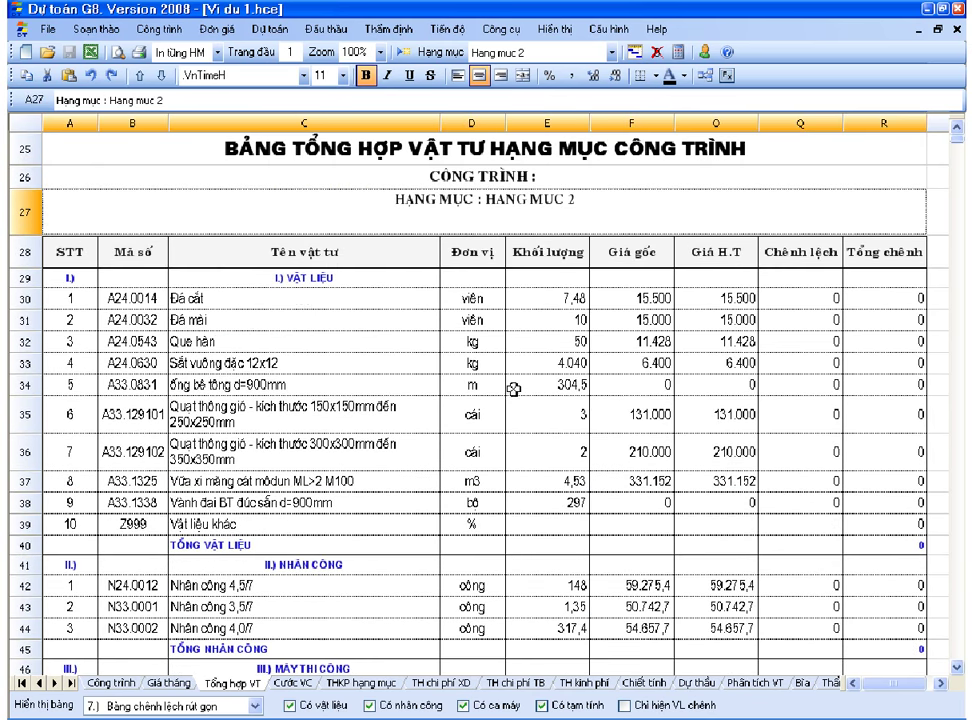
left_click_drag(300, 284, 298, 640)
scroll(298, 640, "down", 3)
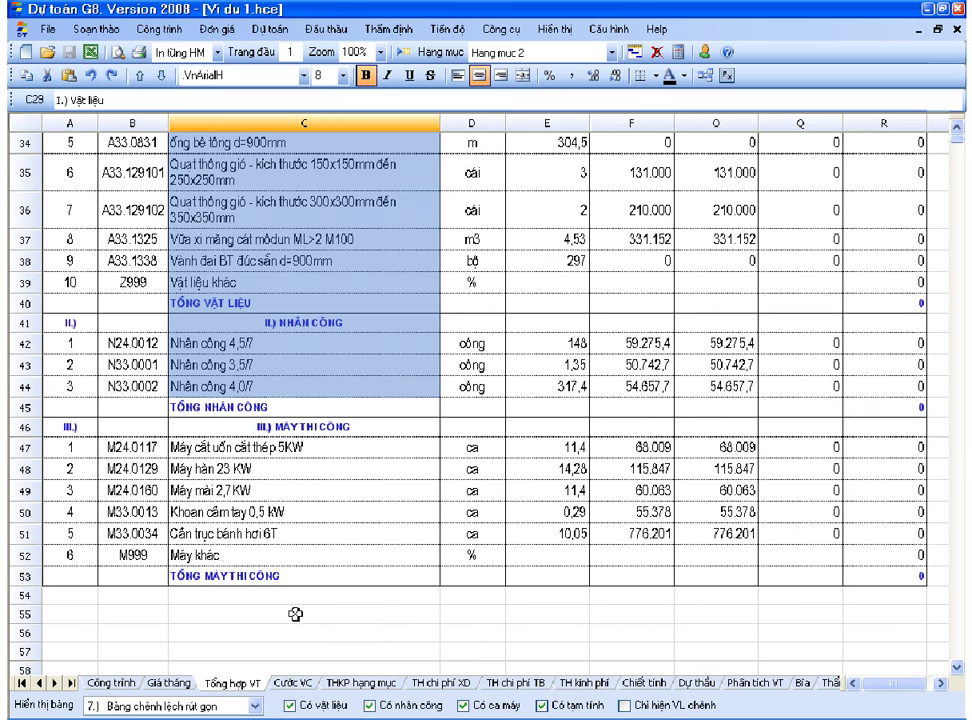
left_click_drag(321, 571, 308, 425)
left_click(308, 424)
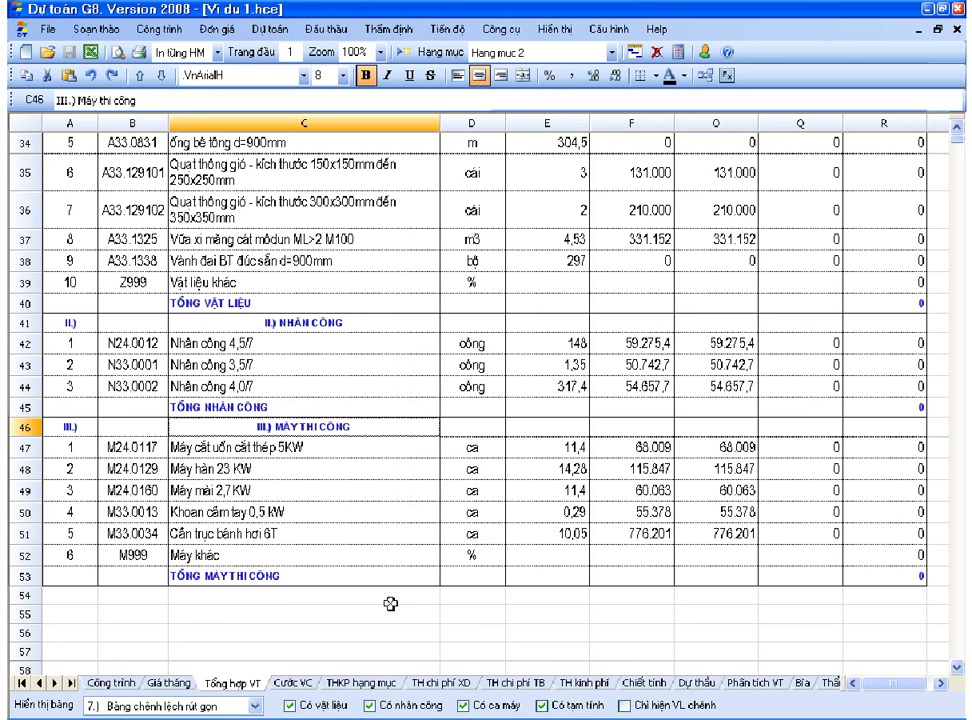
- Open the THKP hạng mục cost summary sheet and inspect the cost rows and grand totals of both sections
left_click(376, 685)
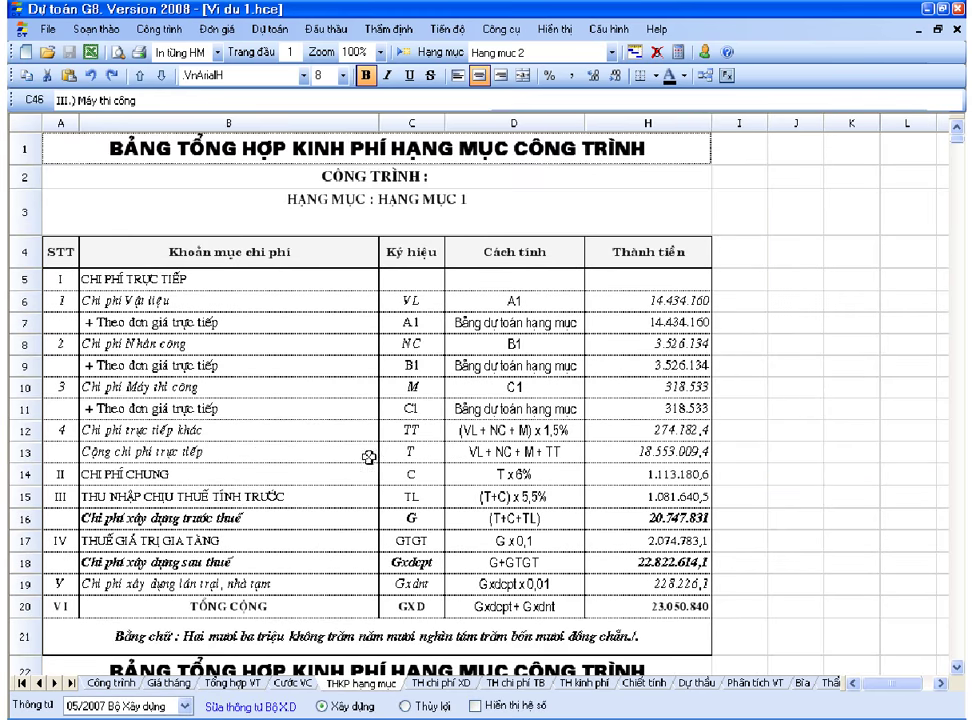
left_click_drag(325, 210, 643, 612)
left_click(694, 610)
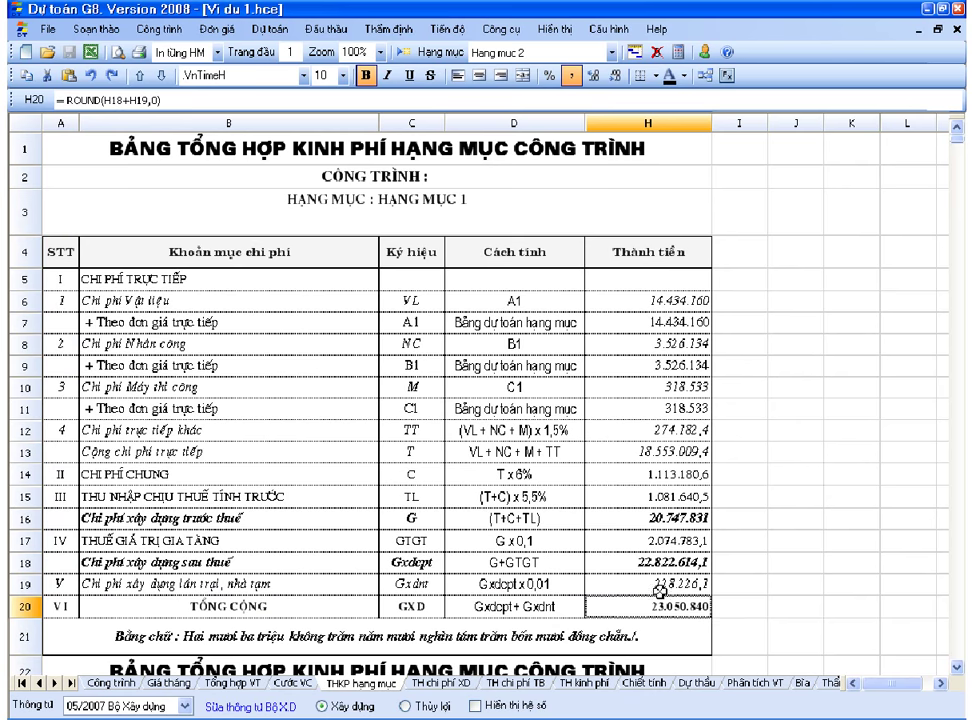
scroll(716, 613, "down", 7)
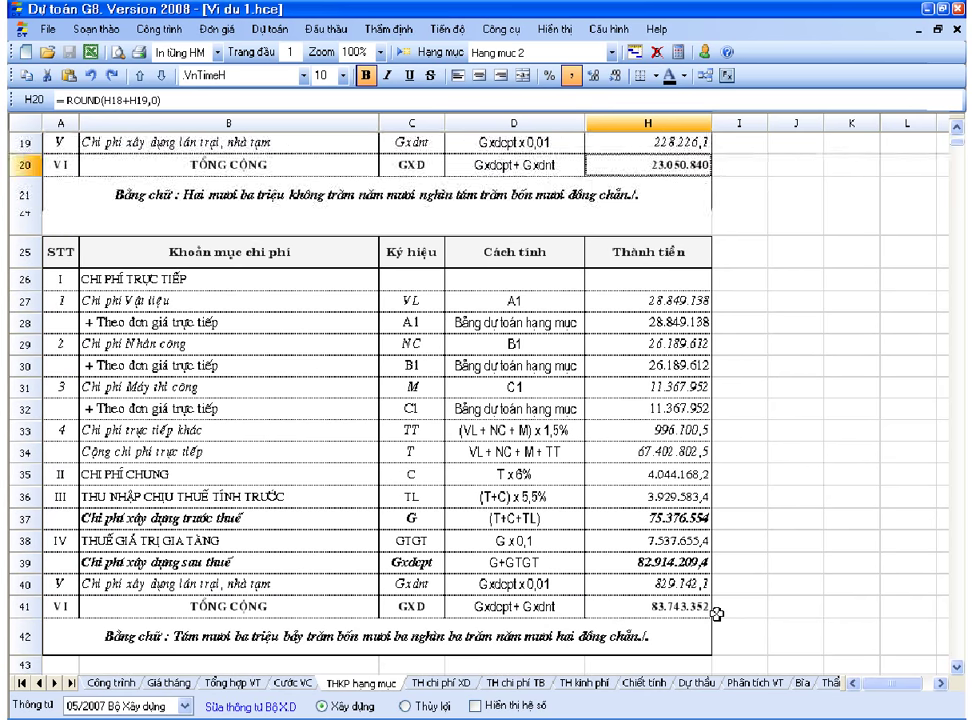
left_click(458, 198)
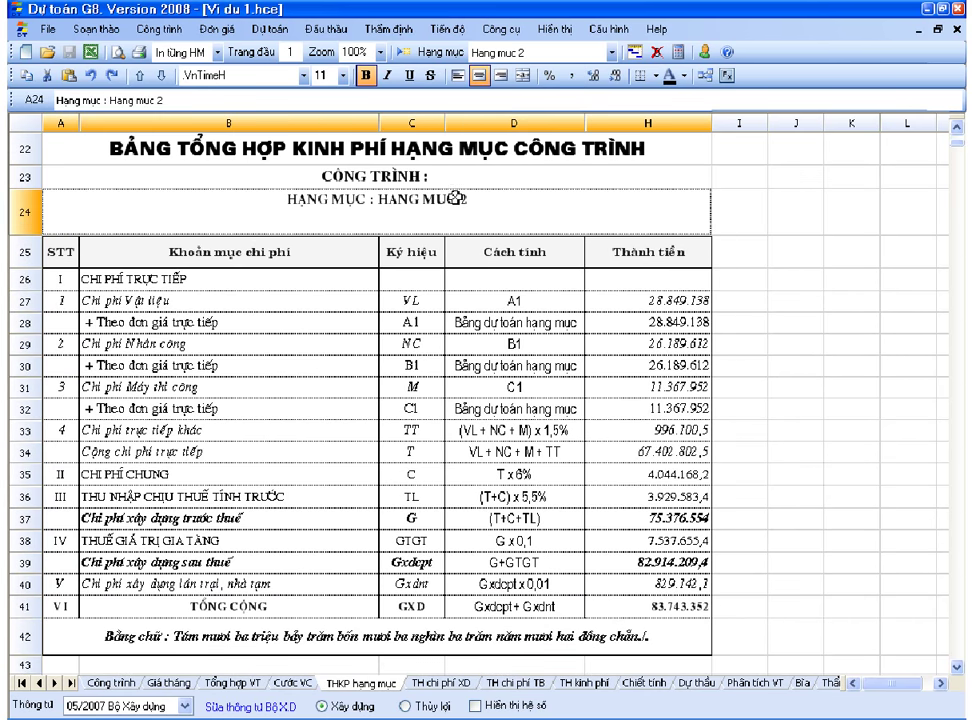
left_click(664, 605)
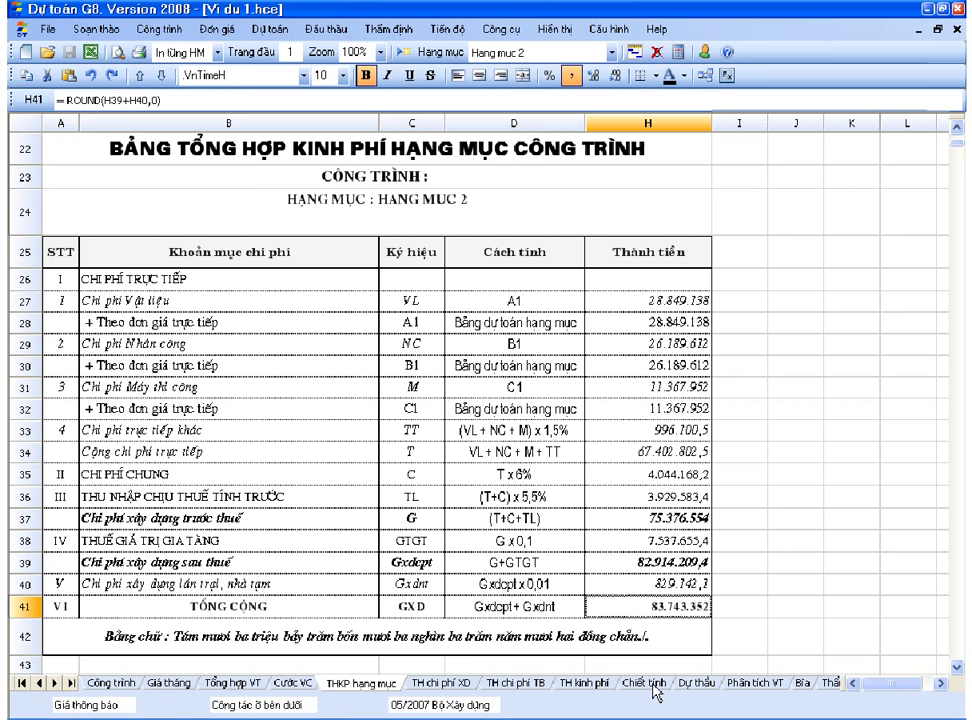
- Open the Chiết tính sheet and examine the bid price breakdowns of the work items in both sections
left_click(656, 686)
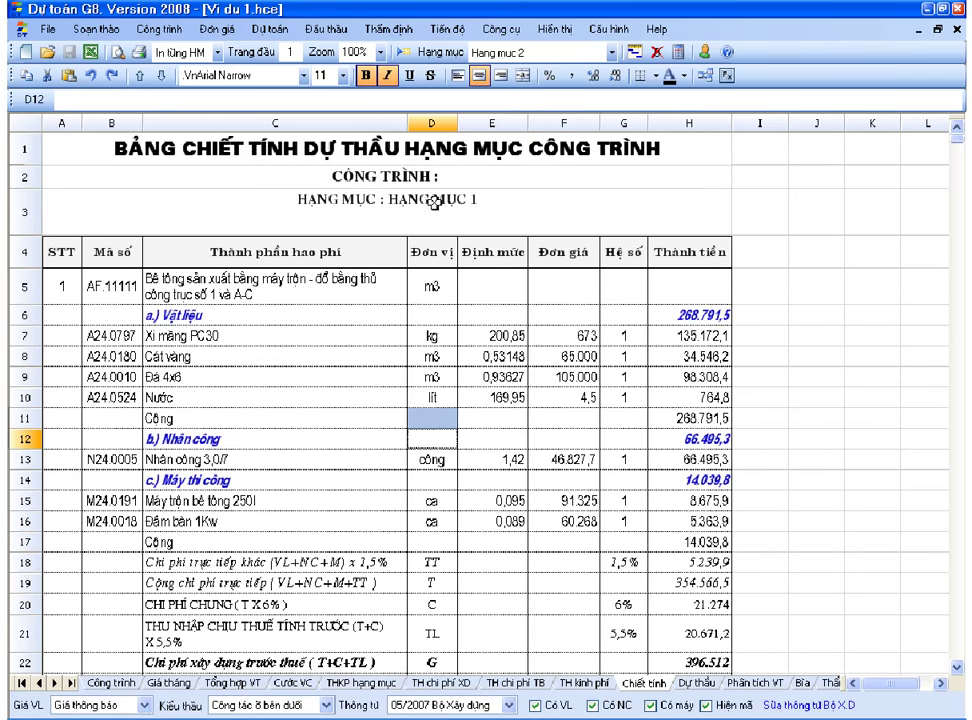
left_click(434, 201)
scroll(427, 325, "down", 18)
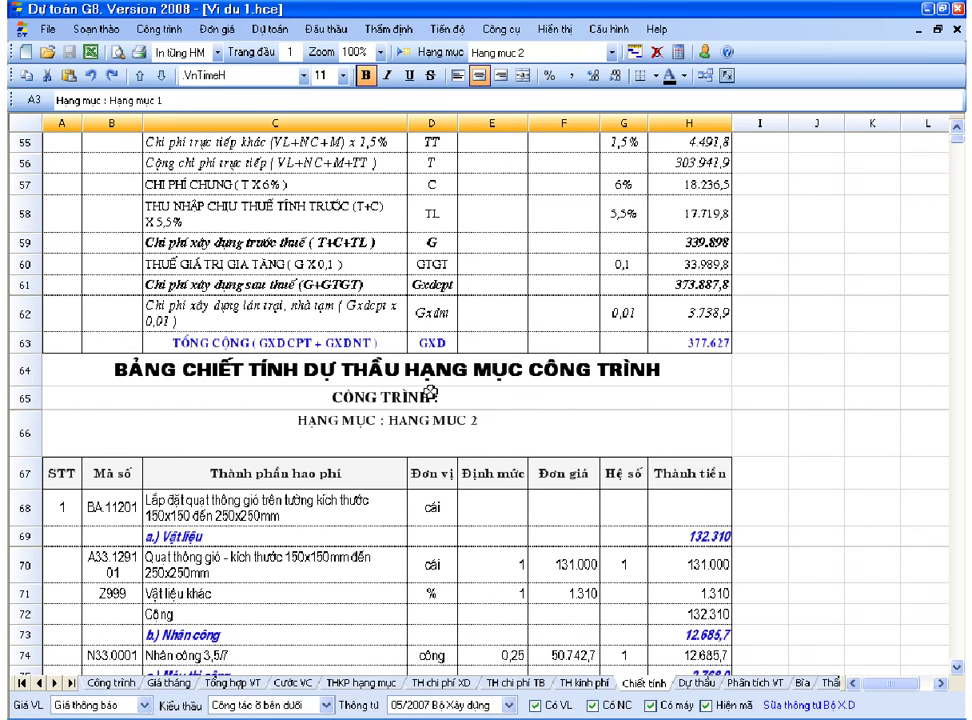
left_click_drag(433, 425, 578, 616)
left_click(670, 614)
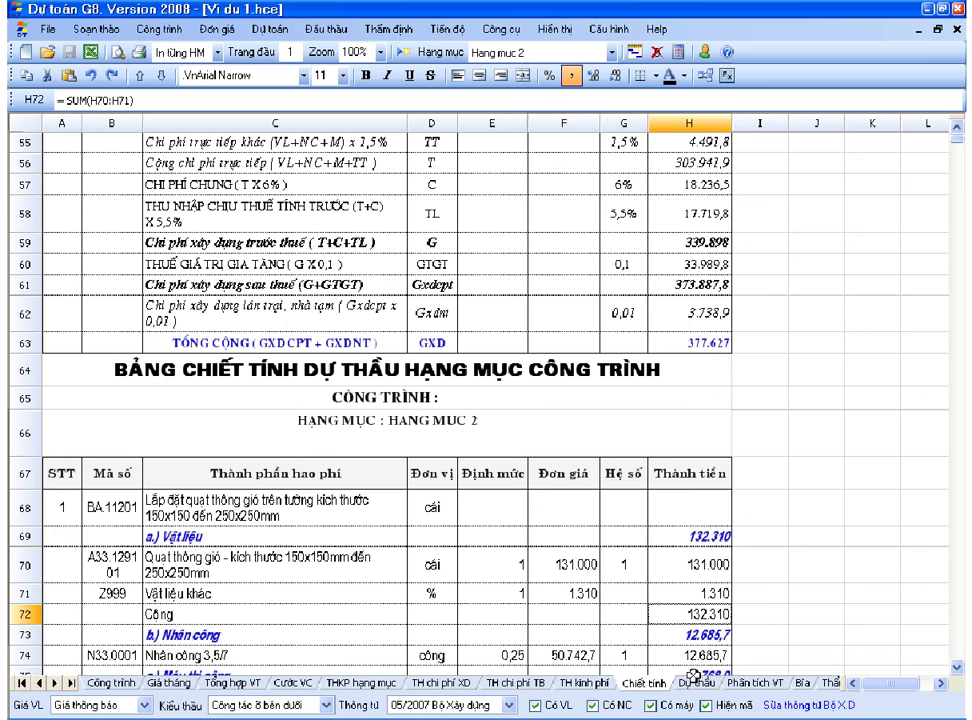
scroll(680, 640, "down", 9)
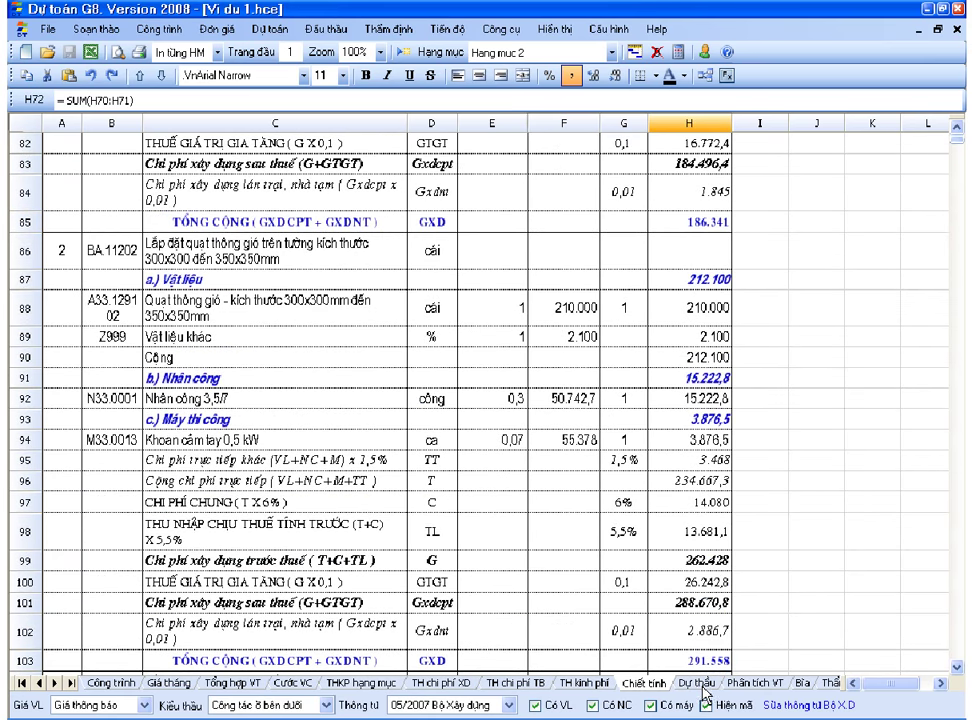
- Open the Dự thầu sheet and review both sections' bid unit prices and totals, checking the BA.11201 unit price formula
left_click(702, 684)
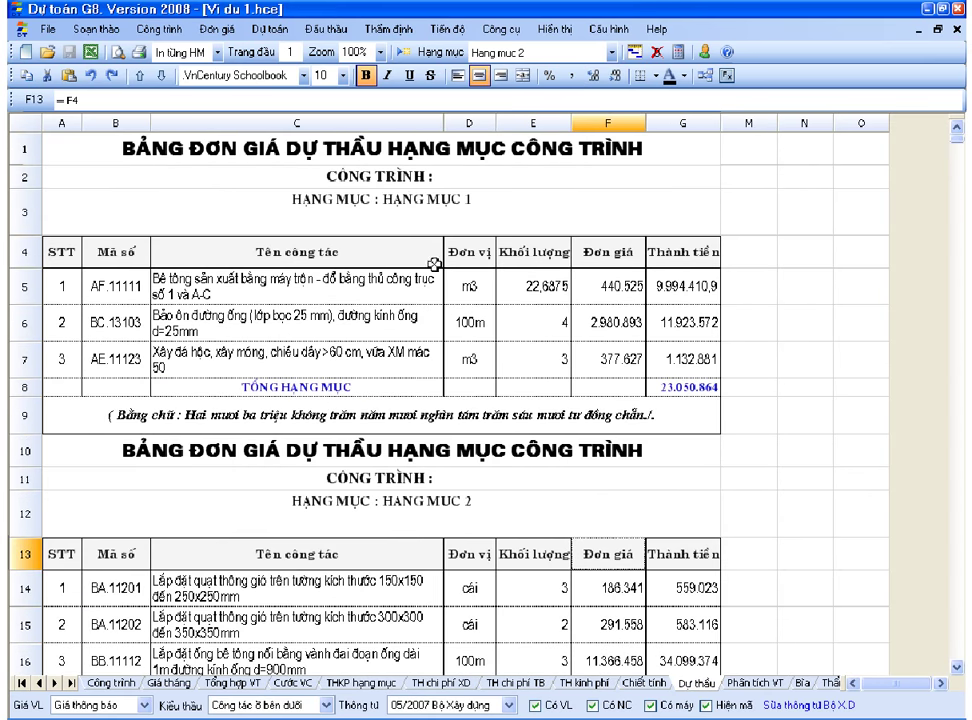
left_click(403, 187)
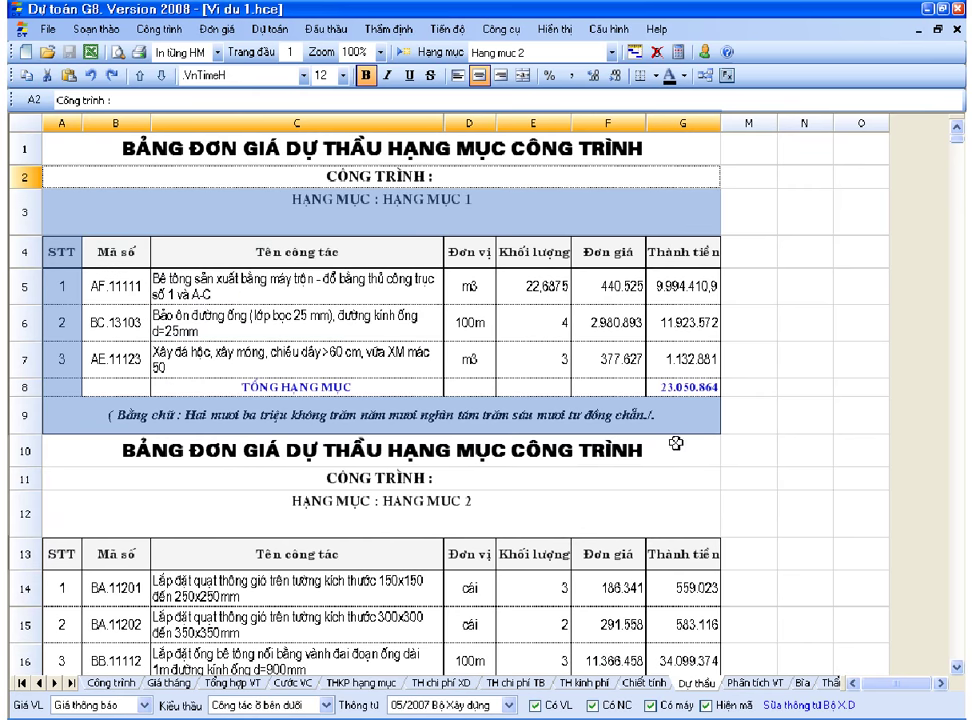
left_click(383, 458)
scroll(693, 297, "down", 5)
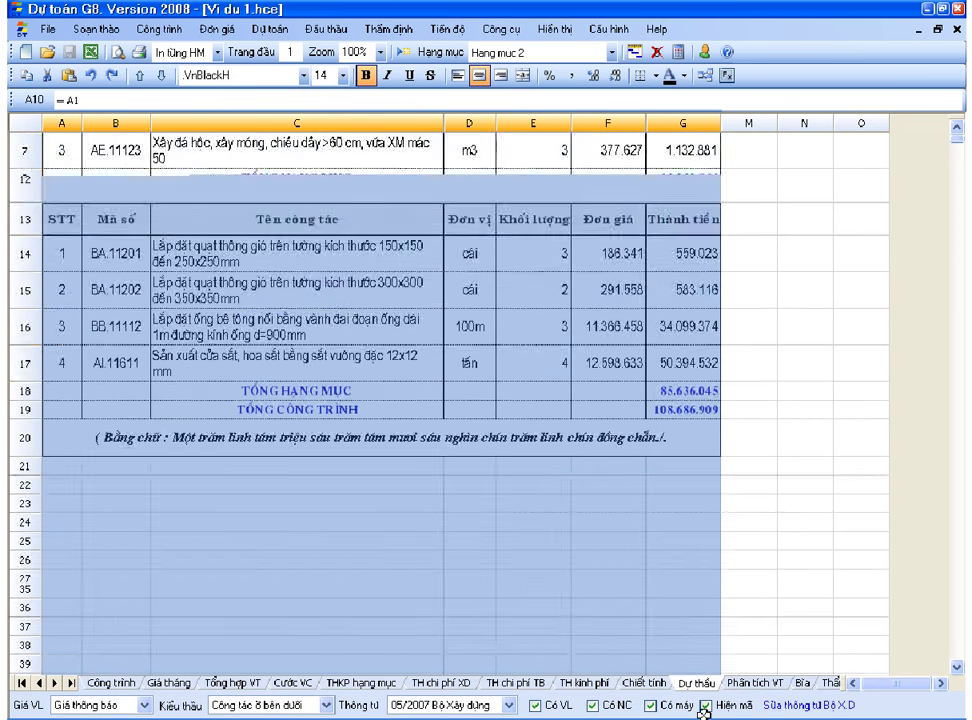
scroll(690, 300, "up", 4)
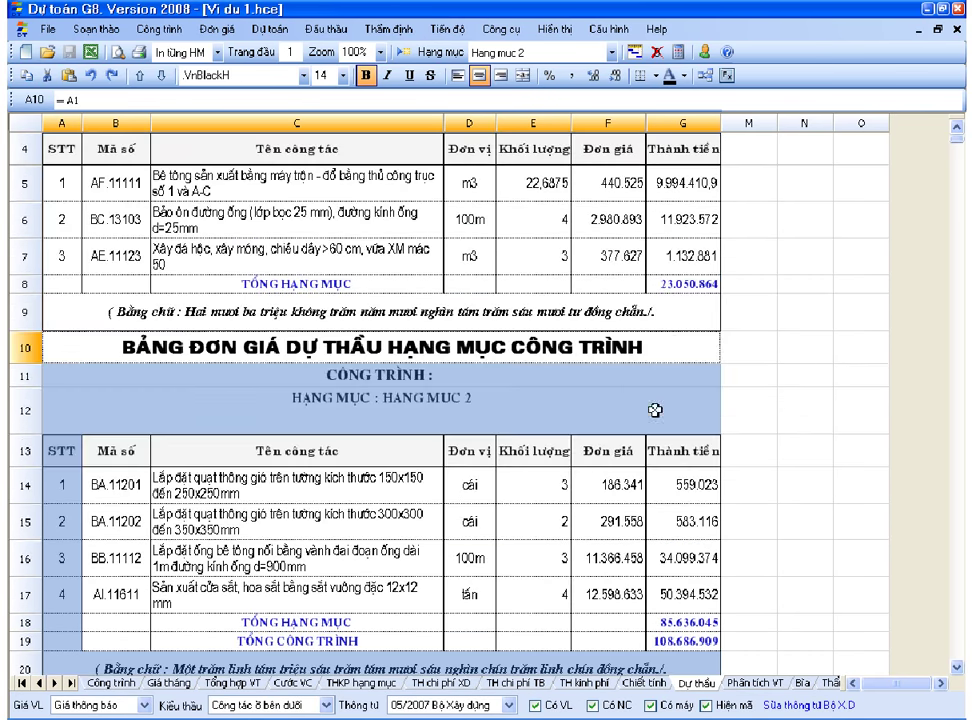
left_click(635, 490)
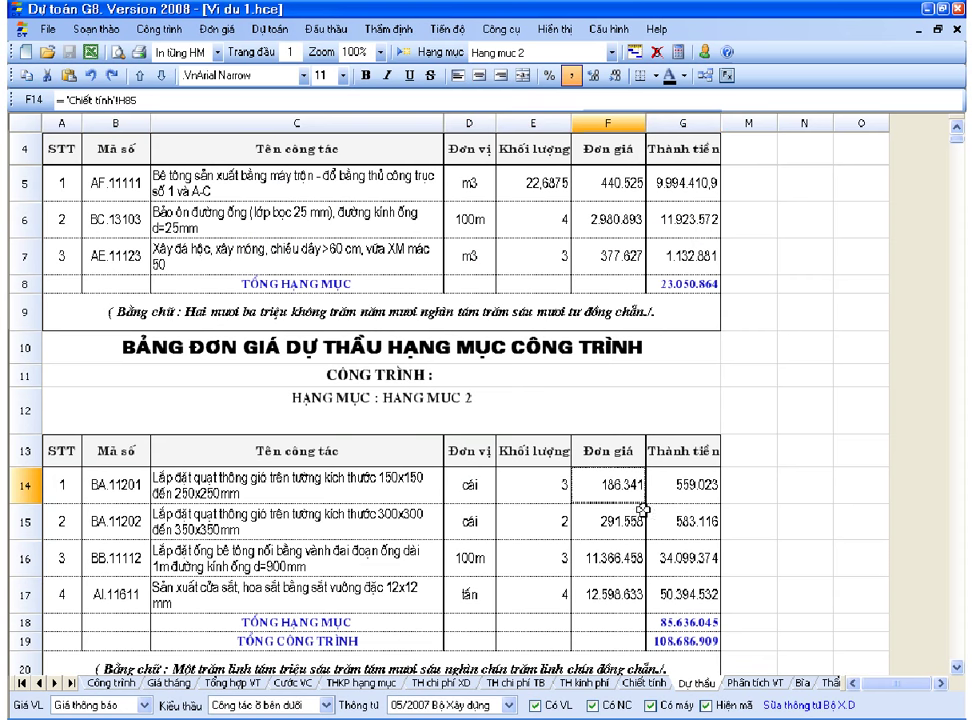
- Open the Phân tích VT material analysis sheet and bring the remaining sheet names up to Thép into view
left_click(763, 686)
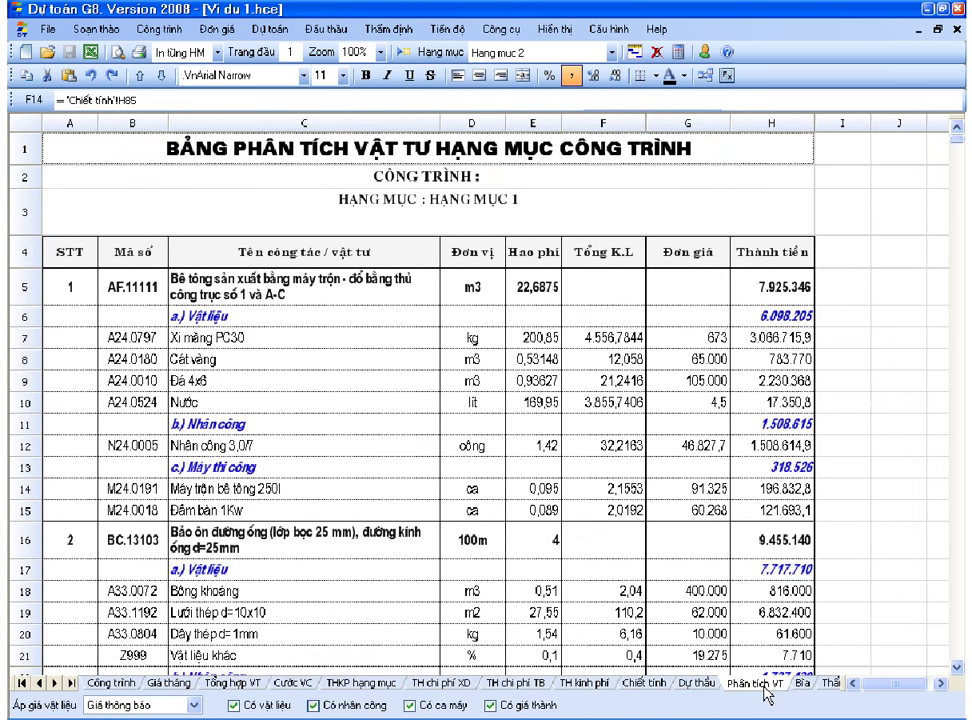
scroll(387, 690, "down", 1)
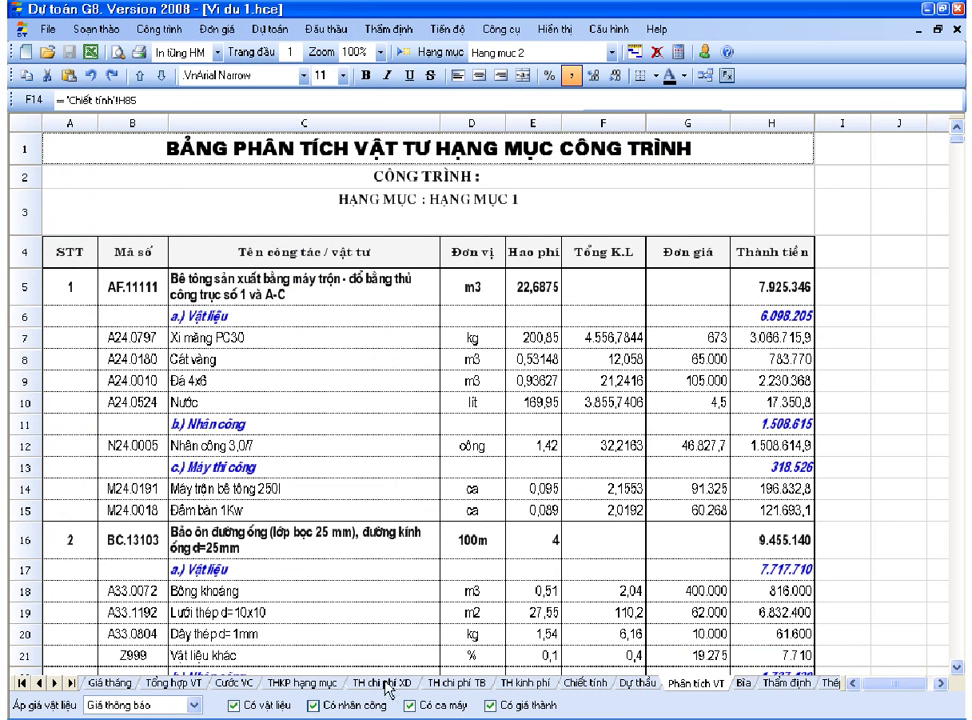
left_click(64, 684)
left_click(64, 684)
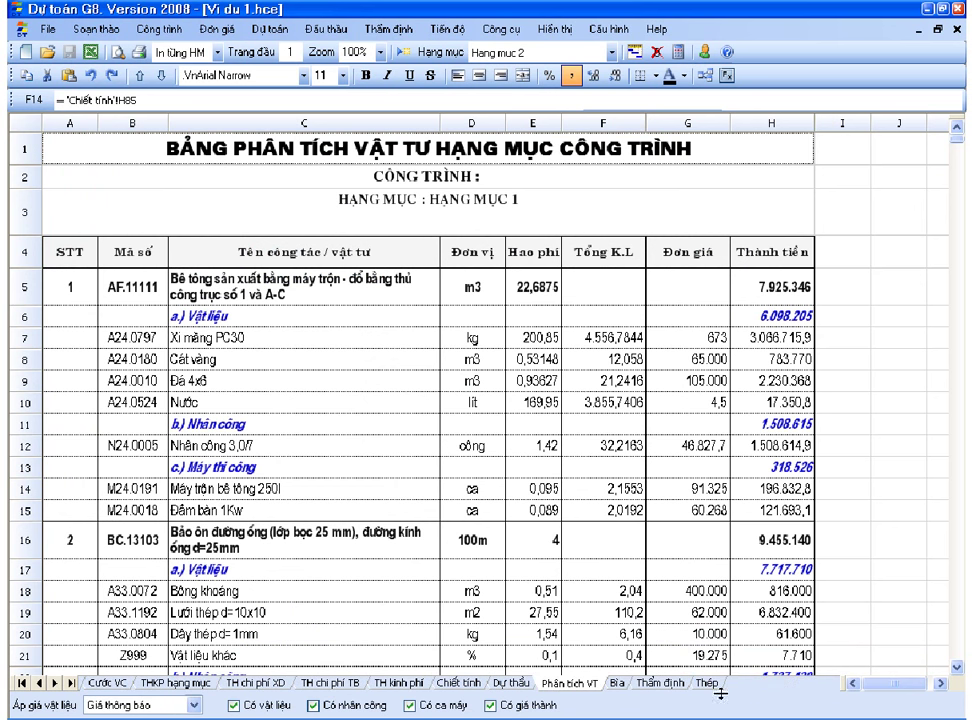
- Return to the Công trình estimate sheet and select the AE.11123 stone masonry item
left_click(40, 685)
left_click(40, 685)
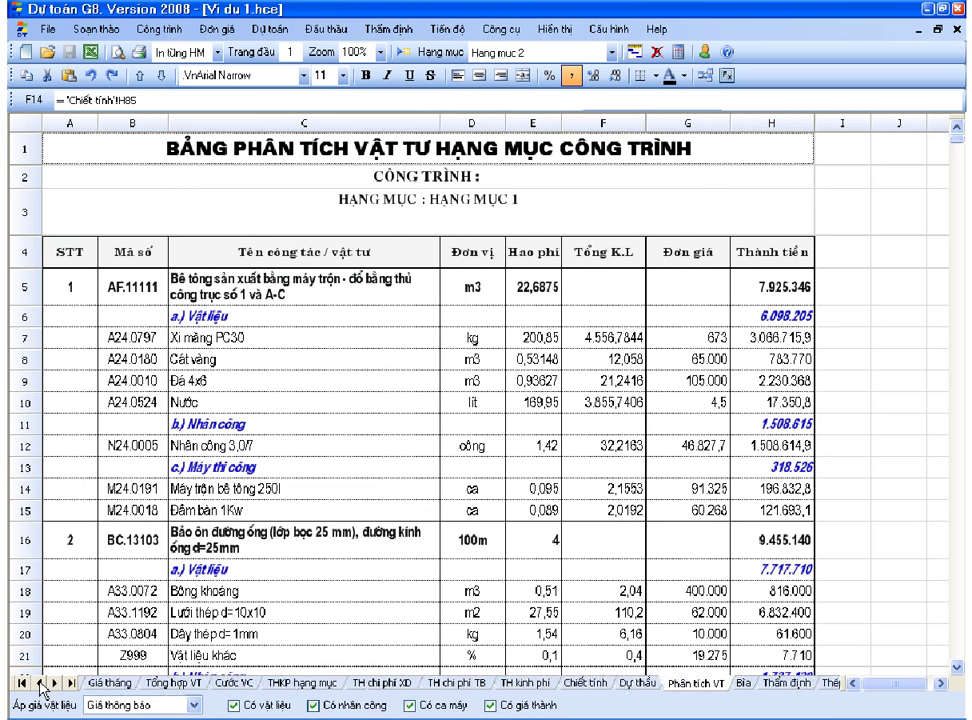
left_click(40, 685)
left_click(105, 685)
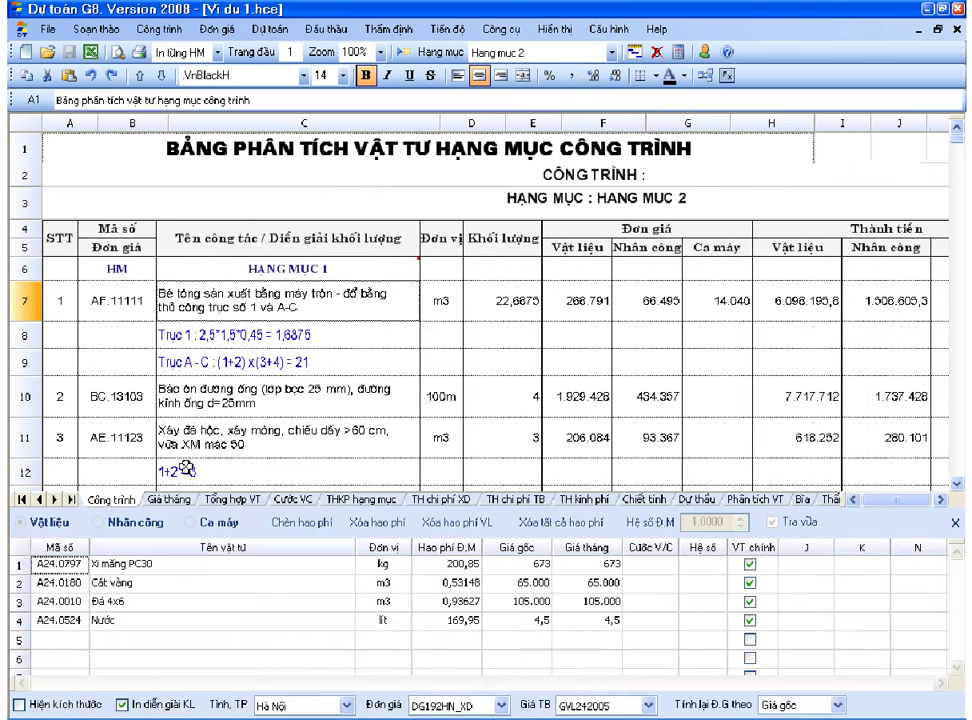
left_click(207, 437)
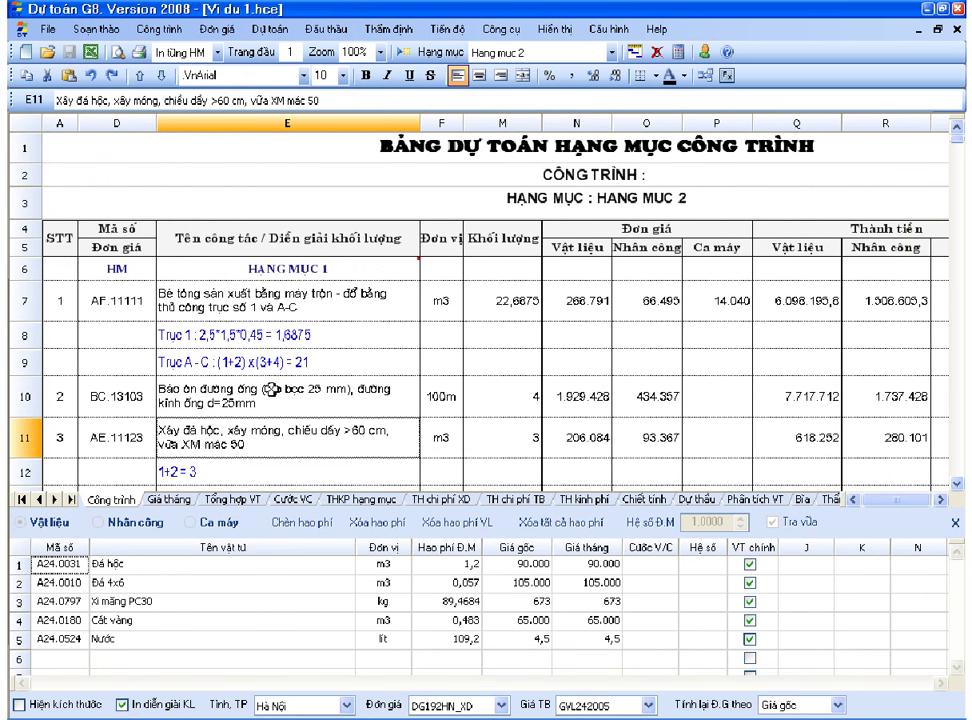
- Hide the resource consumption table below the estimate and select the BC.13103 pipe insulation item
left_click(705, 76)
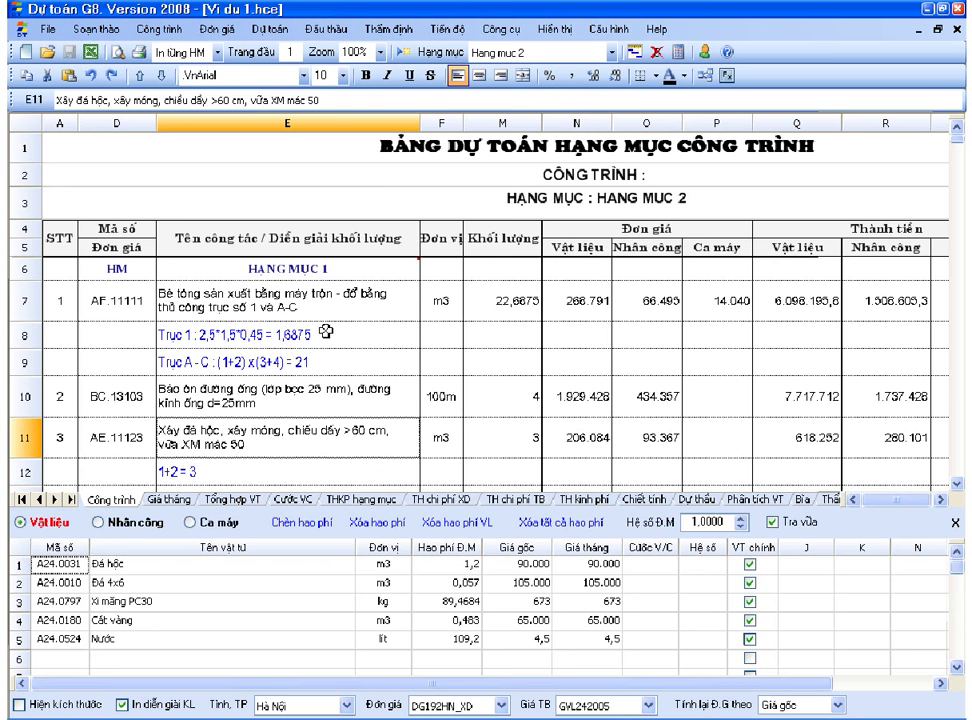
left_click(324, 331)
left_click(705, 75)
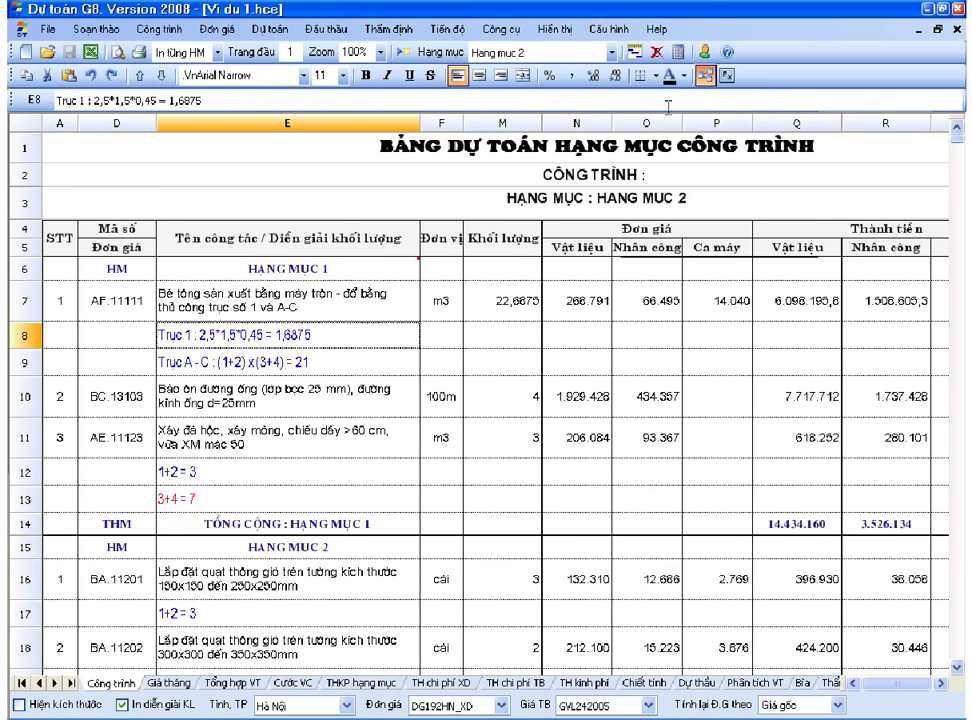
left_click(295, 410)
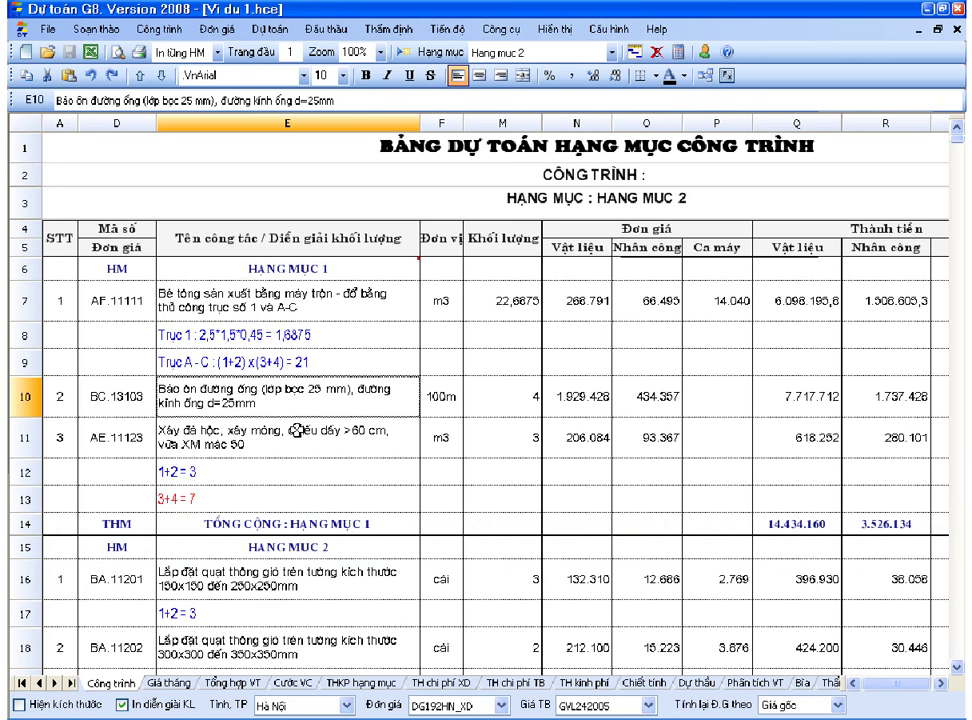